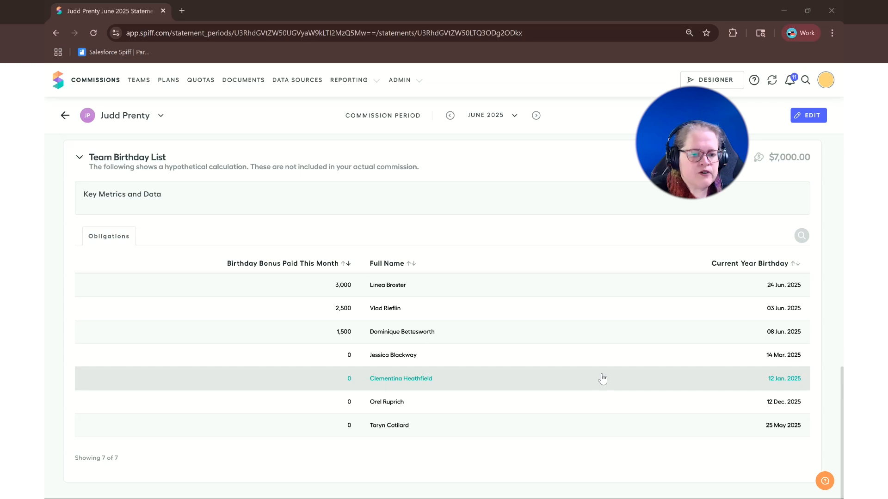
Step: Open the June 2025 statement of the first rep in the Team Birthday List and expand its Birthday Bonus payout rule
scroll(601, 376, up, 3)
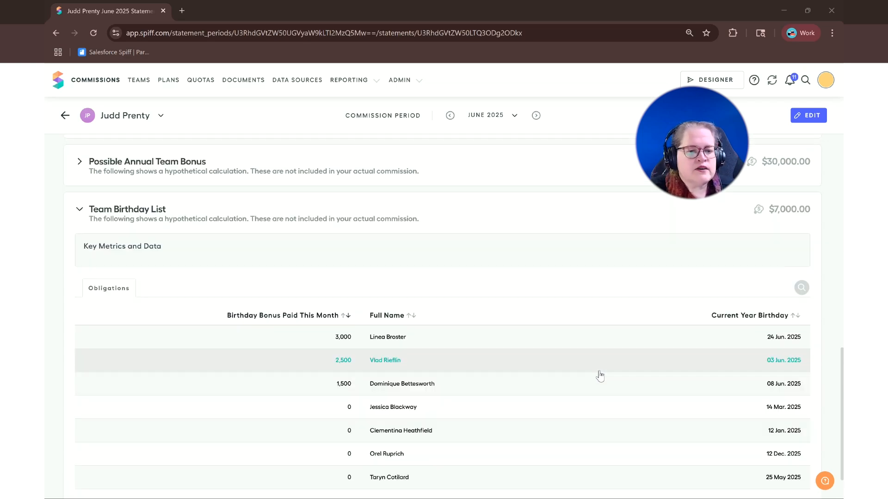
click(119, 117)
scroll(178, 281, down, 3)
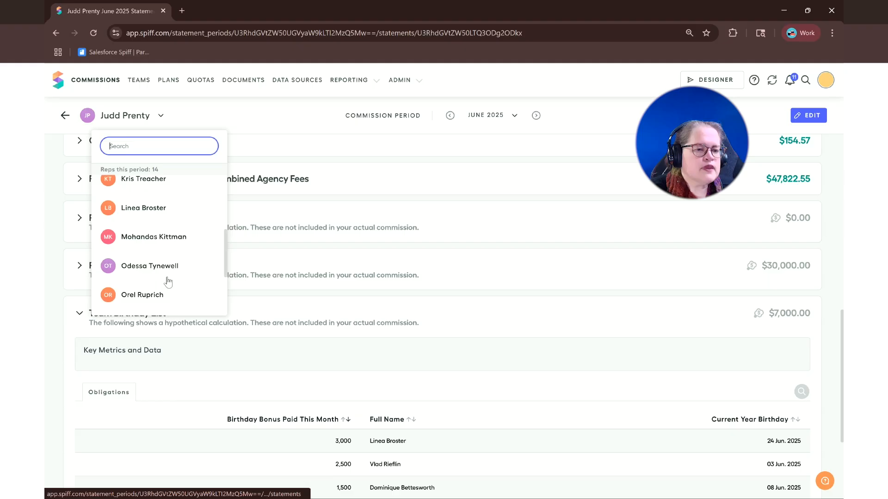
click(149, 208)
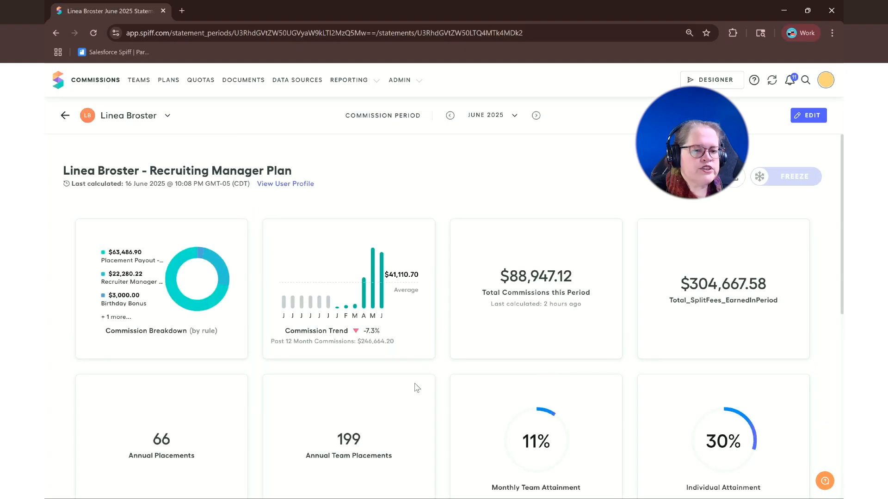
scroll(416, 386, down, 5)
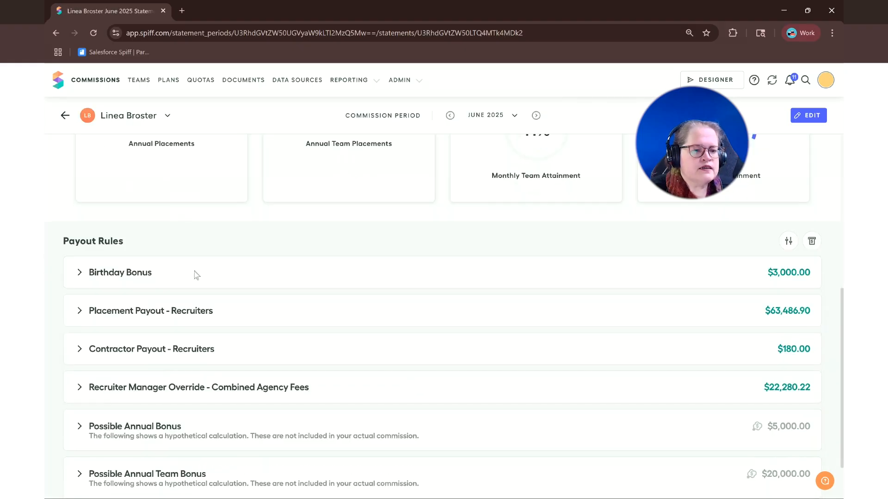
click(132, 276)
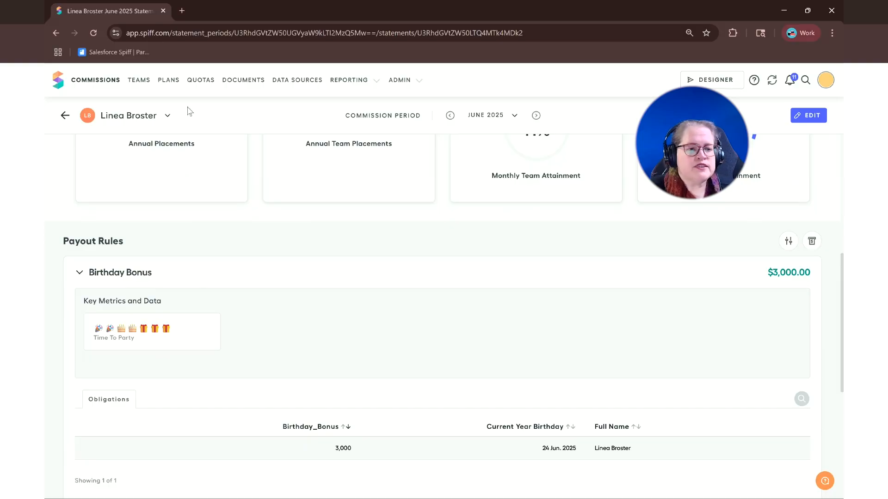
Step: Open the June 2025 statement of the team's recruiter with a December birthday and review the payout rules
click(125, 116)
scroll(172, 272, down, 4)
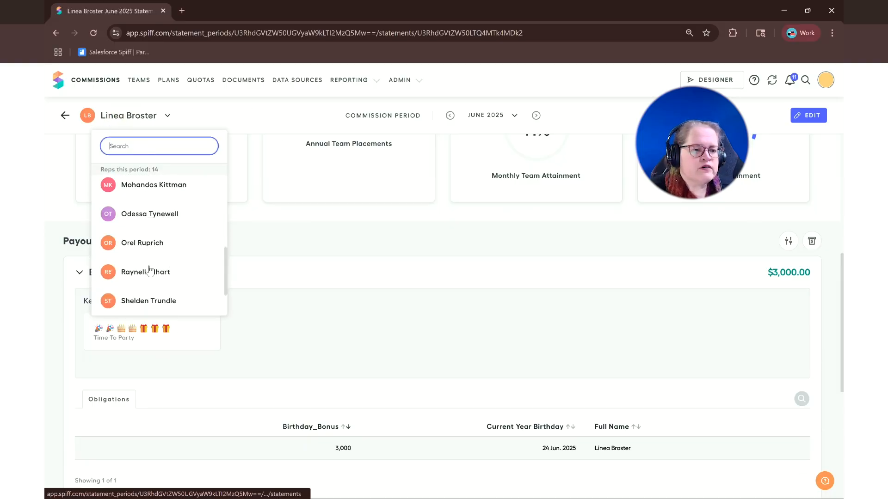
click(139, 248)
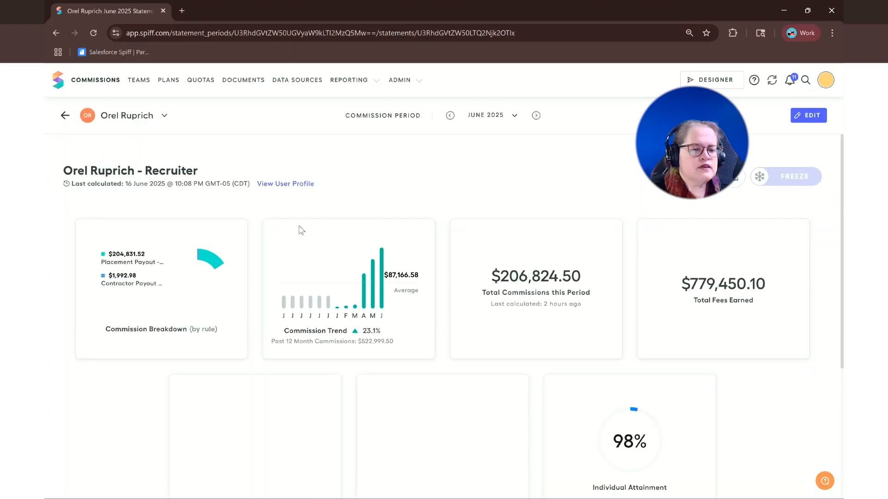
scroll(440, 326, down, 7)
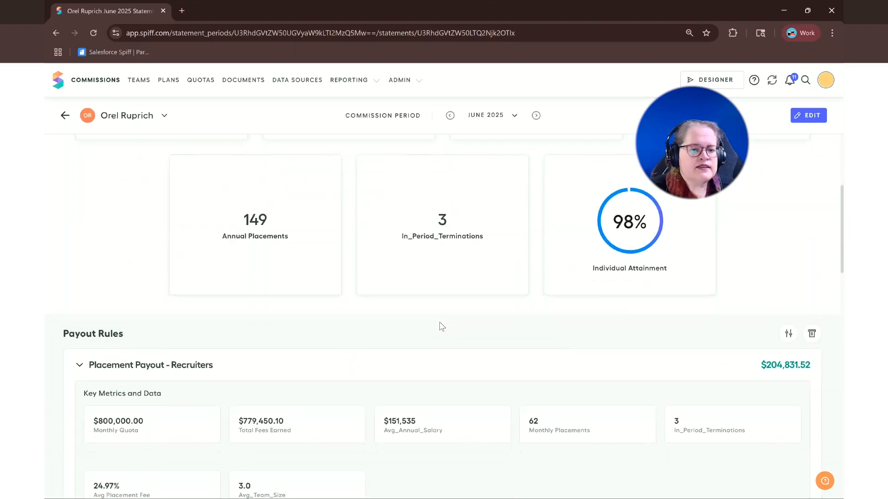
scroll(441, 327, up, 2)
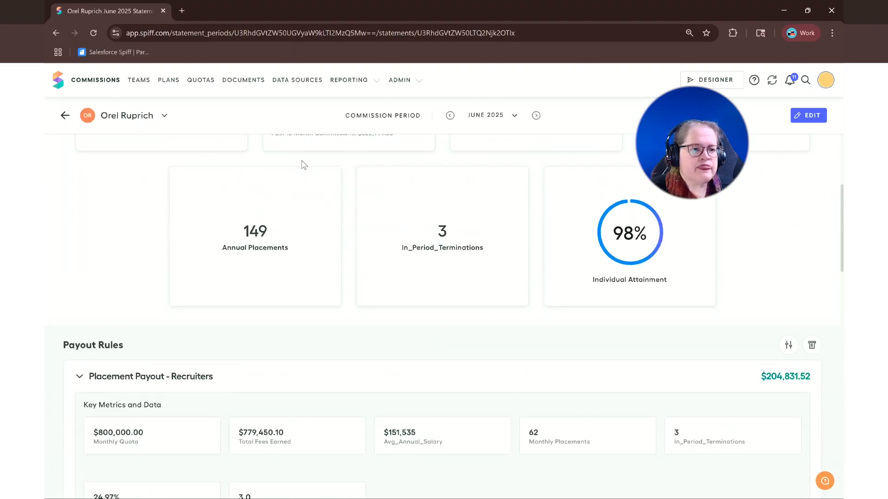
Step: Return to the recruiting manager's June 2025 statement and review the Team Birthday List
click(125, 119)
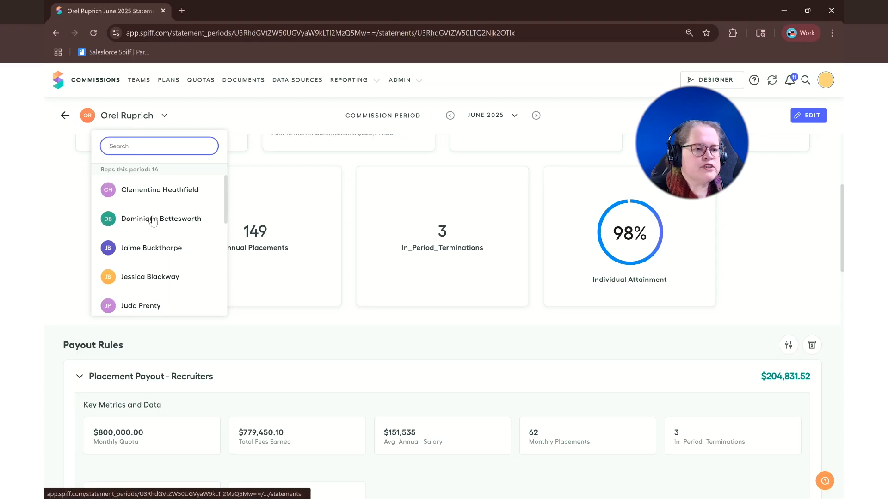
scroll(154, 222, down, 3)
click(149, 202)
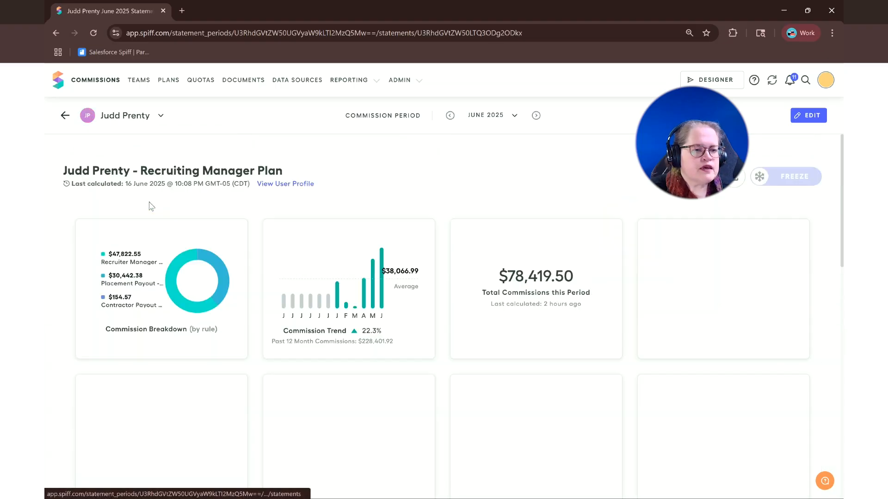
scroll(254, 355, down, 7)
scroll(254, 355, down, 6)
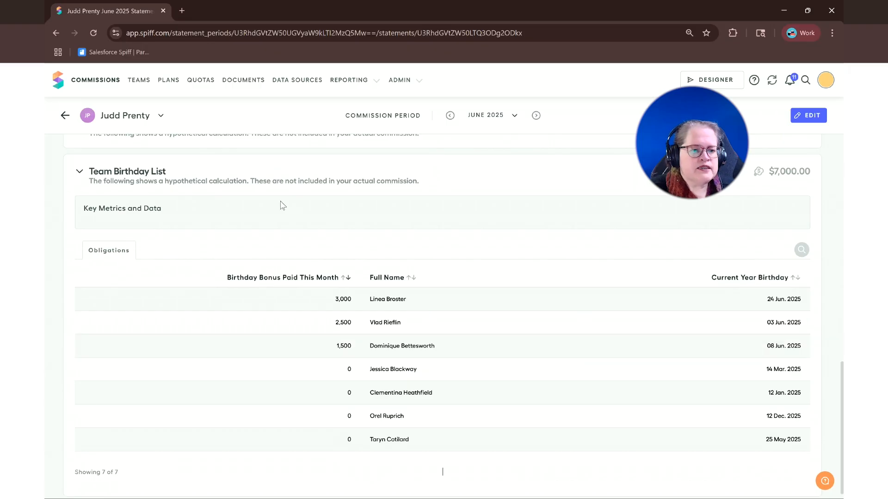
Step: Reopen the statement of the recruiter with a December birthday and set the commission period to December 2025
click(120, 124)
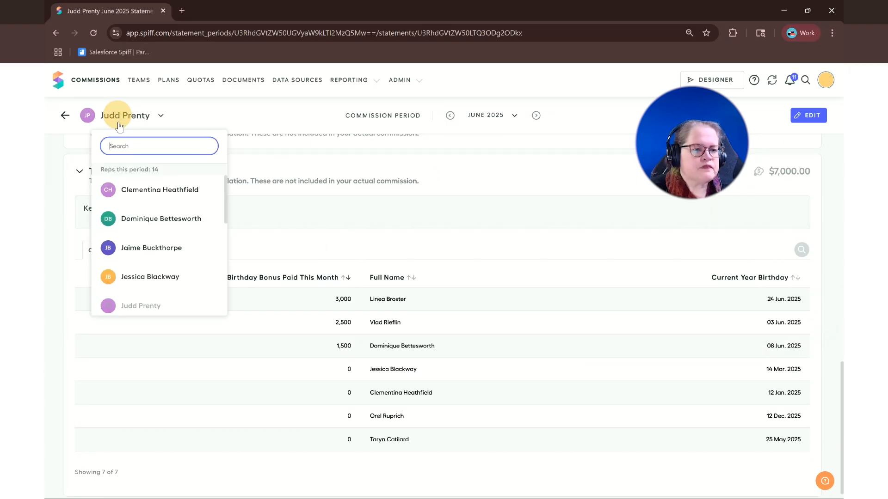
scroll(149, 296, down, 3)
click(134, 242)
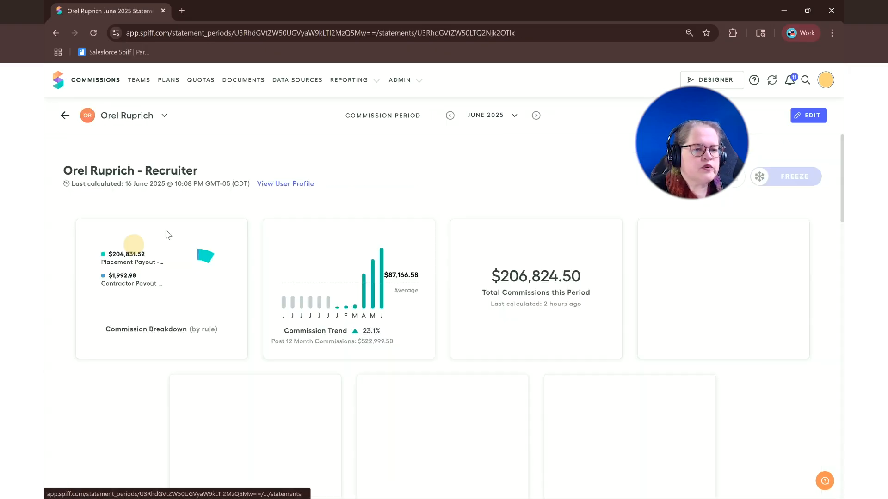
click(490, 121)
click(481, 134)
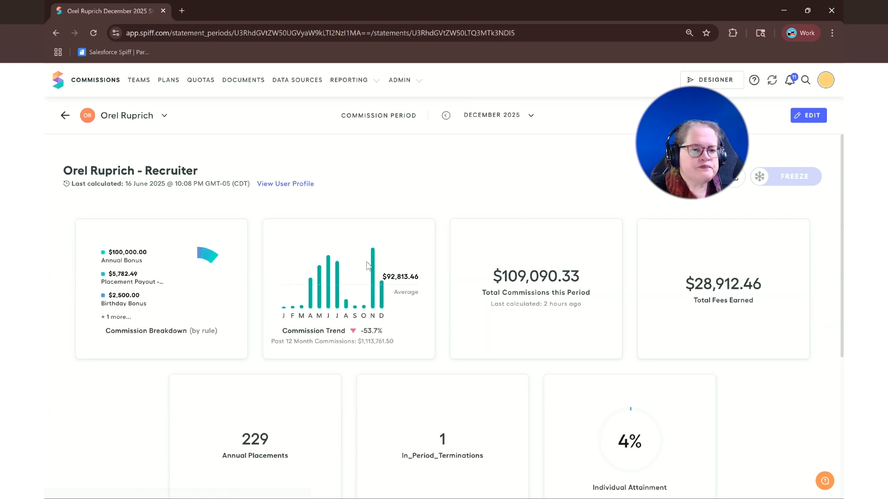
Step: Expand the Birthday Bonus payout rule on the recruiter's December 2025 statement and review its obligations
scroll(366, 300, down, 5)
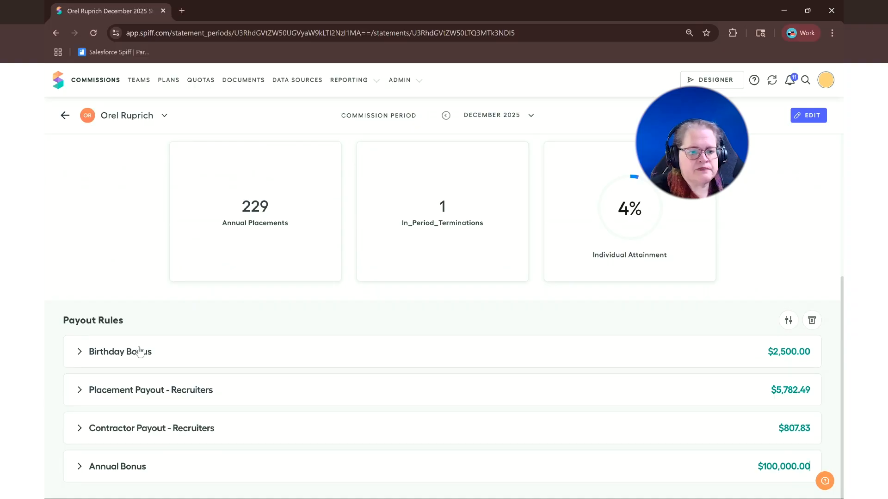
click(138, 355)
scroll(205, 370, down, 2)
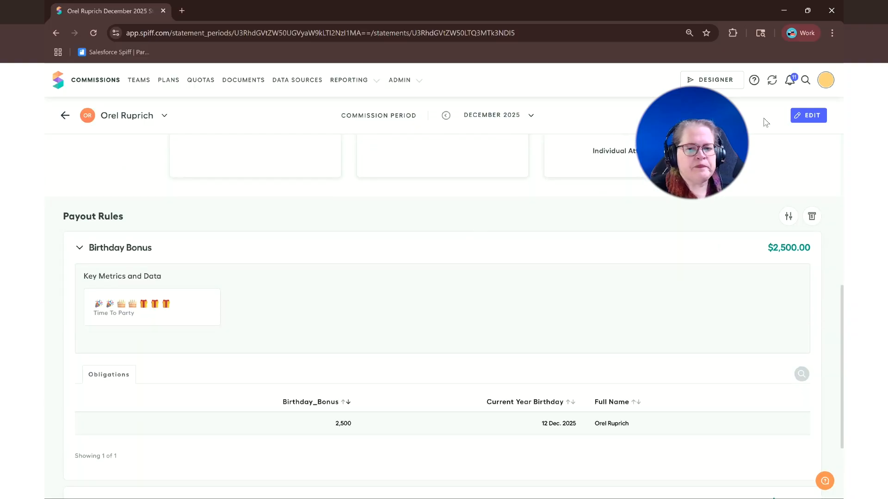
Step: Enter the Designer and view the RecruitingMetrics worksheet and the UserFacts lookup table in the Recruitment folder
click(709, 82)
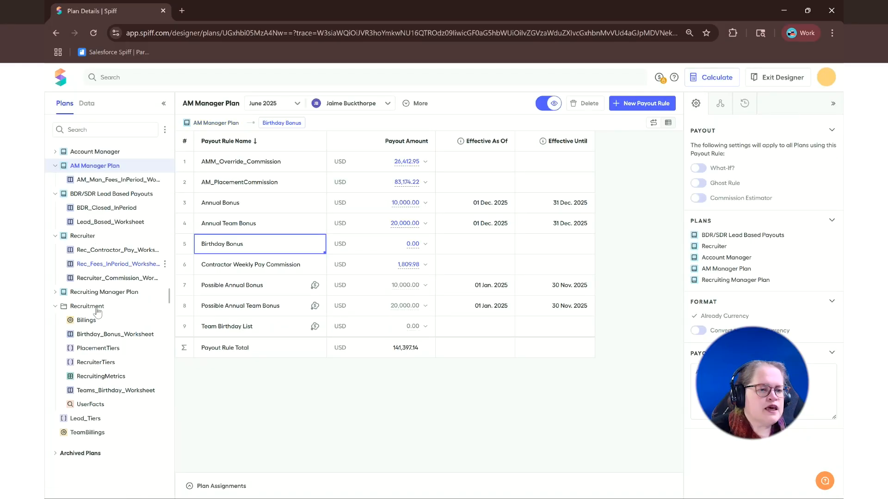
click(106, 377)
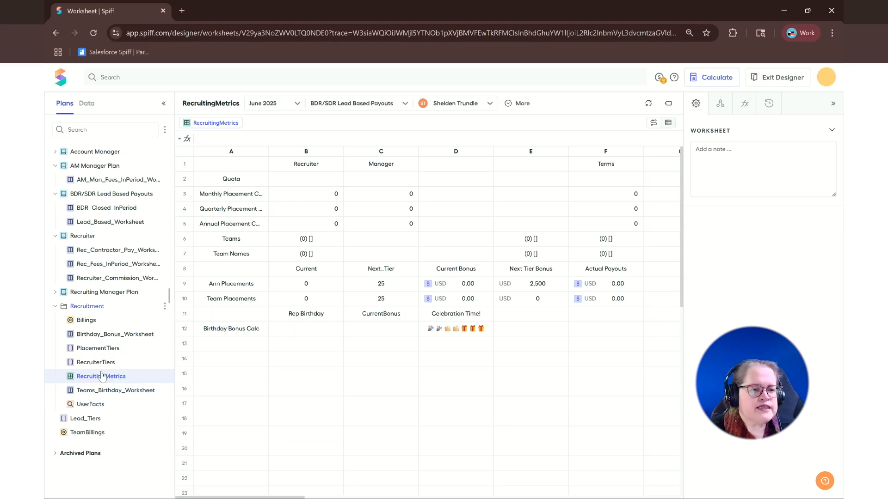
click(106, 405)
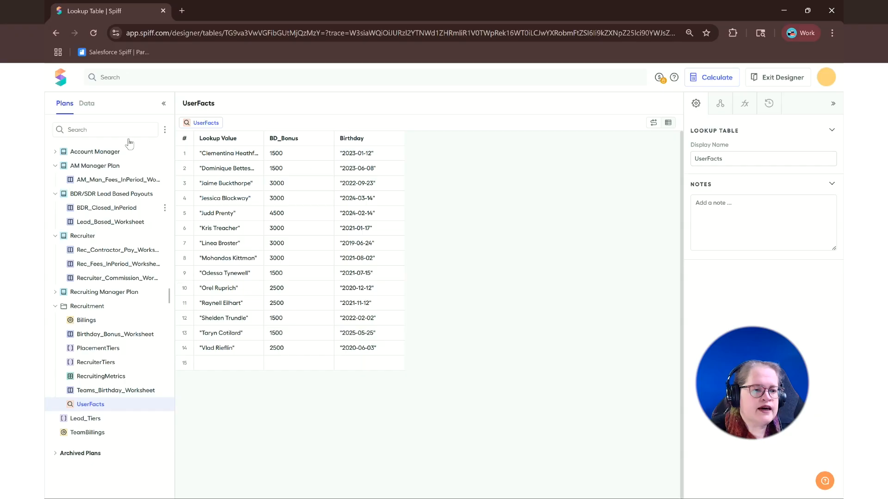
Step: Show the data fields, collapse the Accounts and Contracts objects, and expand the Users object
click(88, 105)
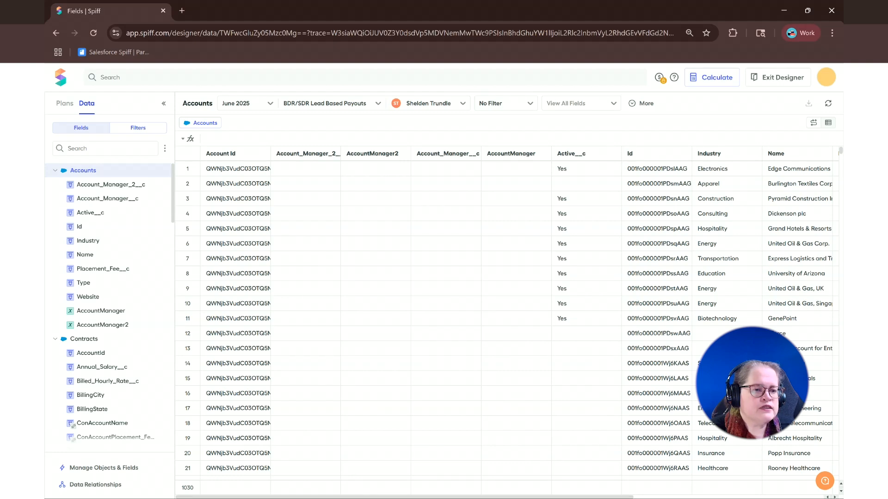
click(62, 171)
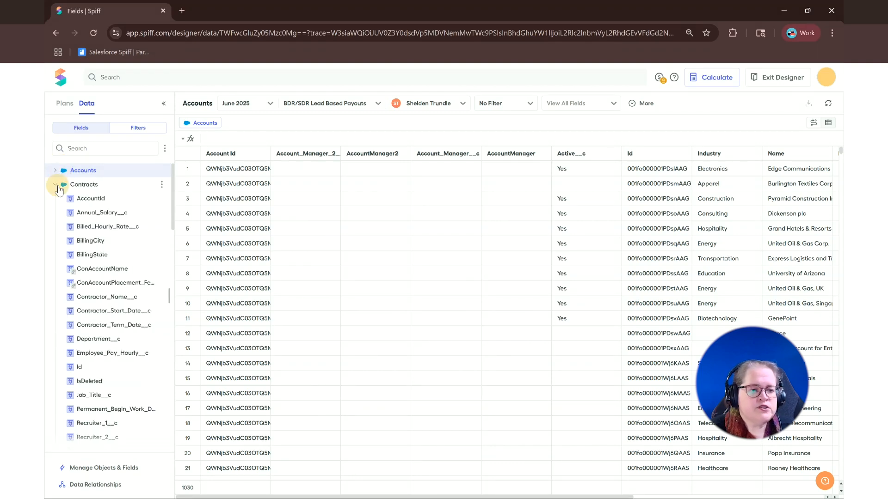
click(57, 186)
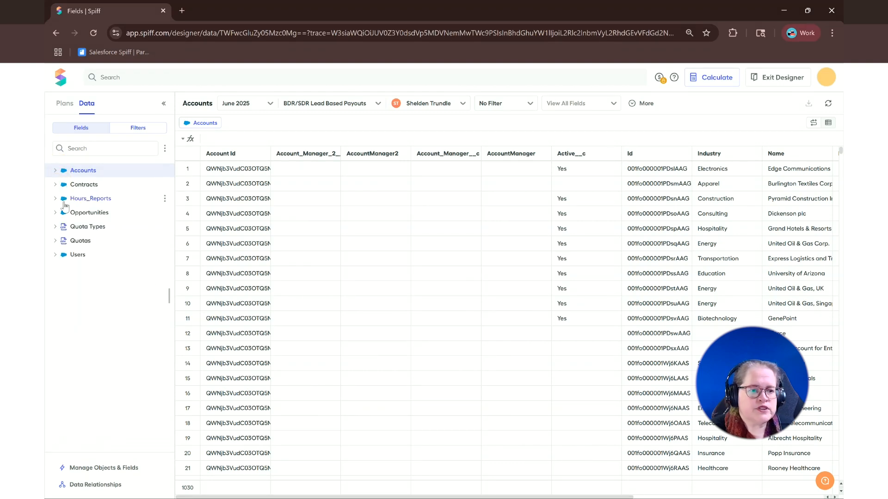
click(66, 256)
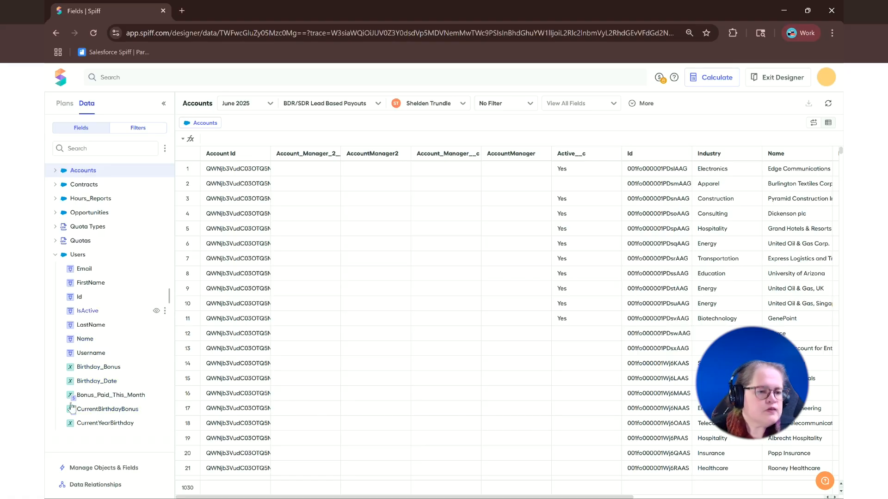
Step: Open the Birthday_Date calculated field on Users and highlight the vlookup part of its formula
click(110, 382)
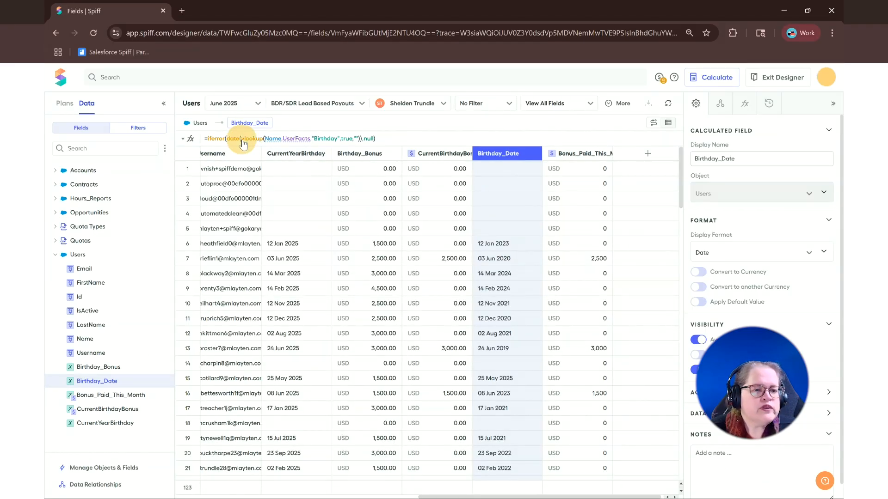
drag(241, 139, 363, 142)
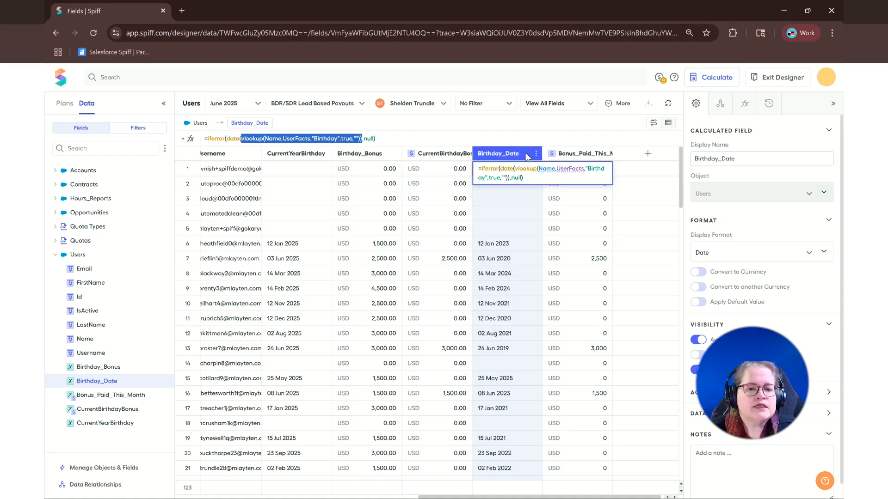
click(317, 158)
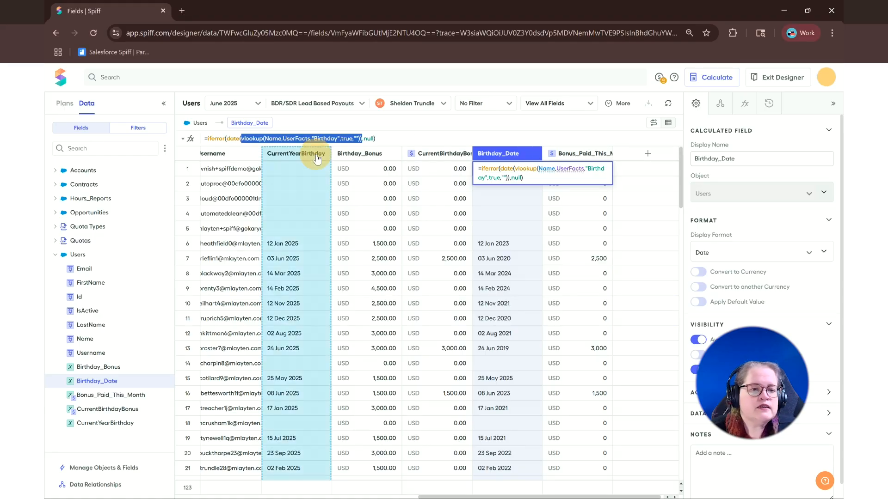
click(277, 157)
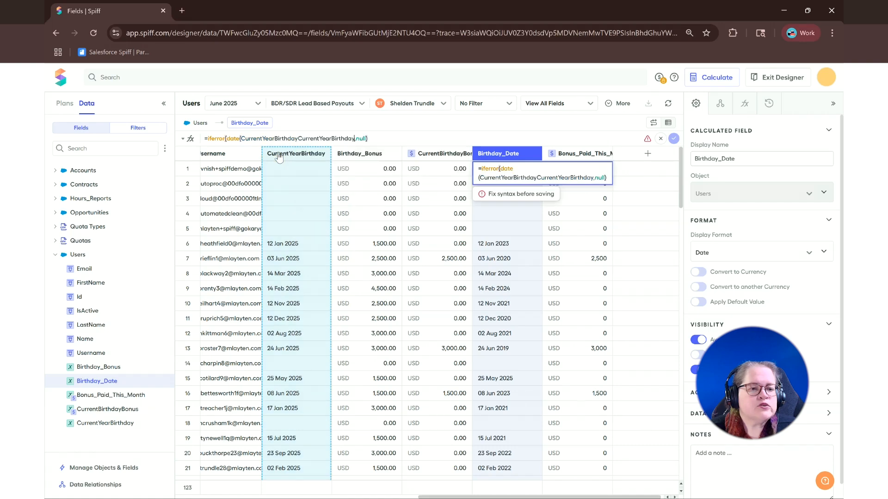
Step: Open the CurrentYearBirthday calculated field and examine the Birthday_Date references in its formula
click(289, 155)
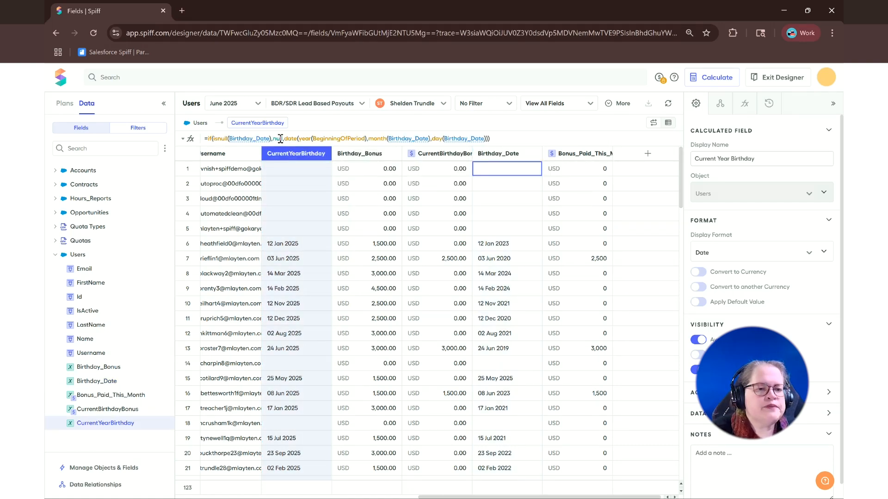
mouse_move(241, 144)
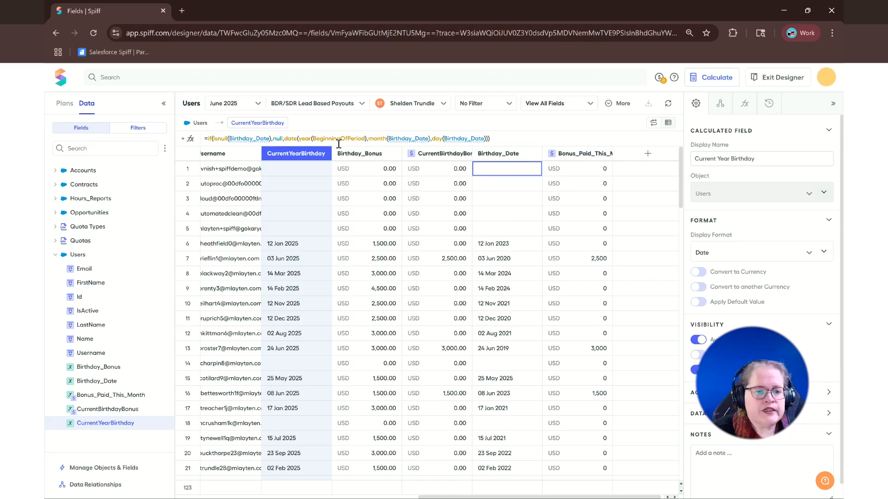
mouse_move(396, 144)
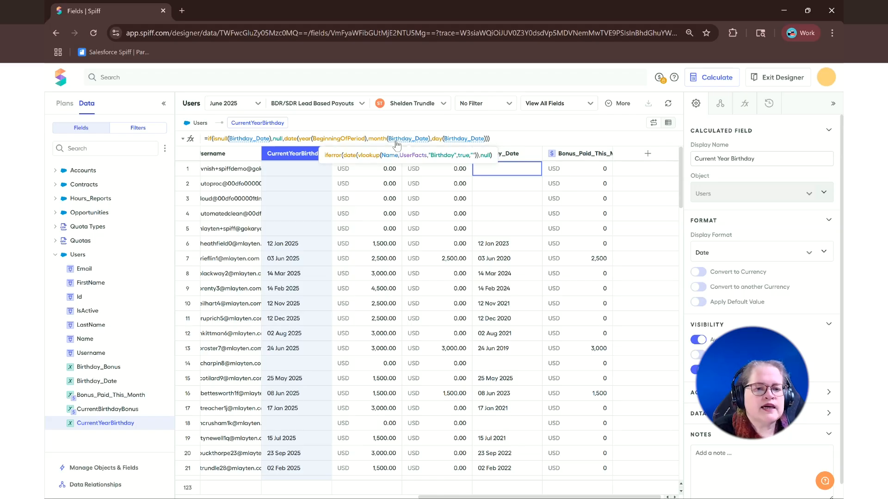
mouse_move(457, 144)
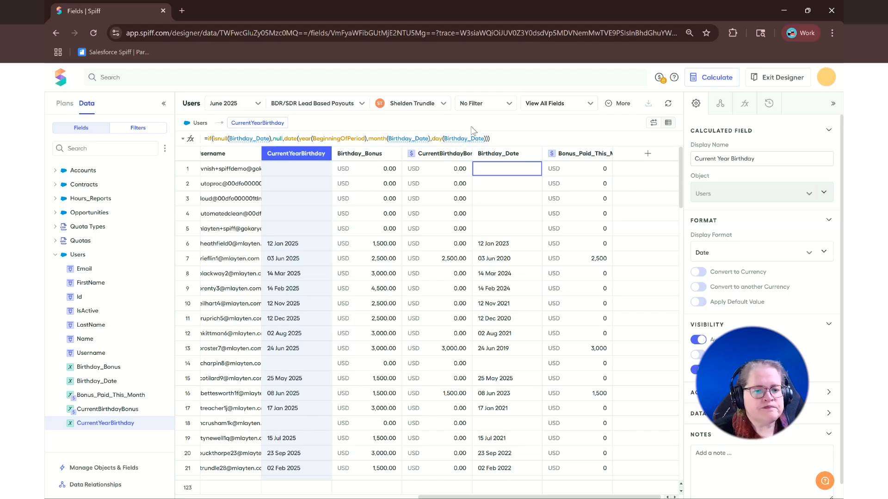
Step: Examine the CurrentBirthdayBonus formula and its Birthday_Bonus reference, and open the Birthday_Bonus field's own formula
click(439, 153)
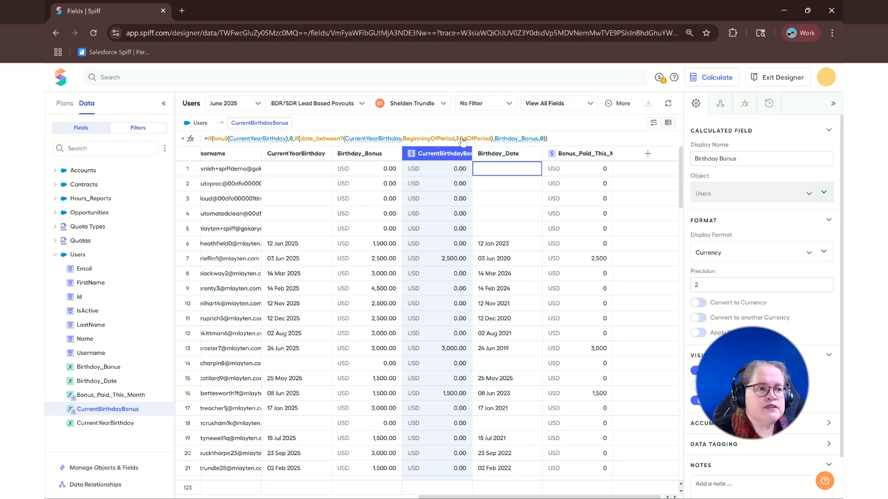
mouse_move(506, 143)
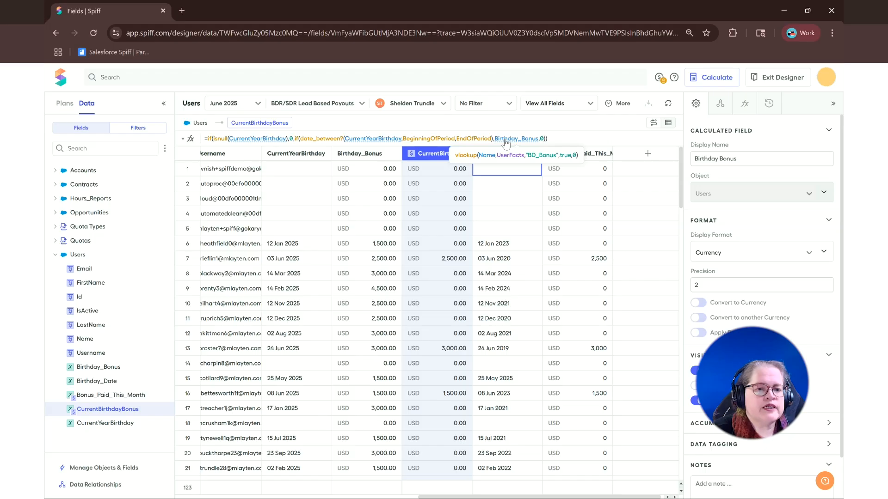
click(370, 154)
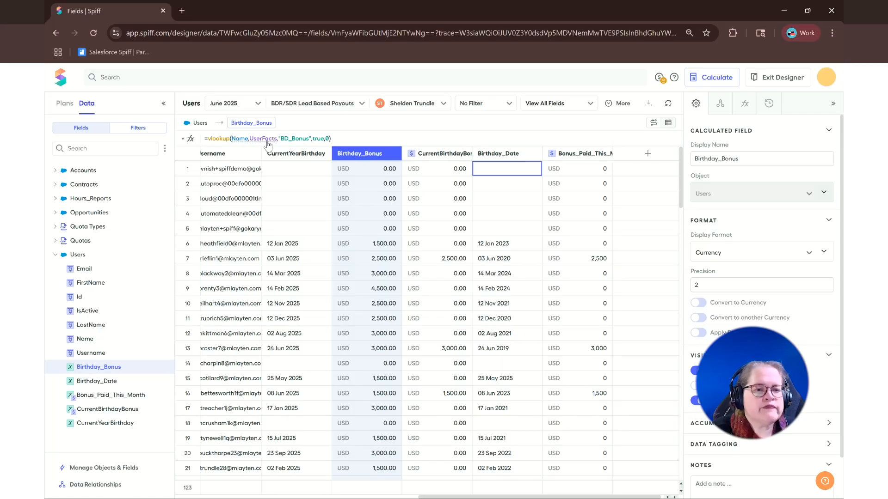
Step: Open the UserFacts lookup table referenced in the Birthday_Bonus formula, and return to the data objects to list their filters
click(263, 139)
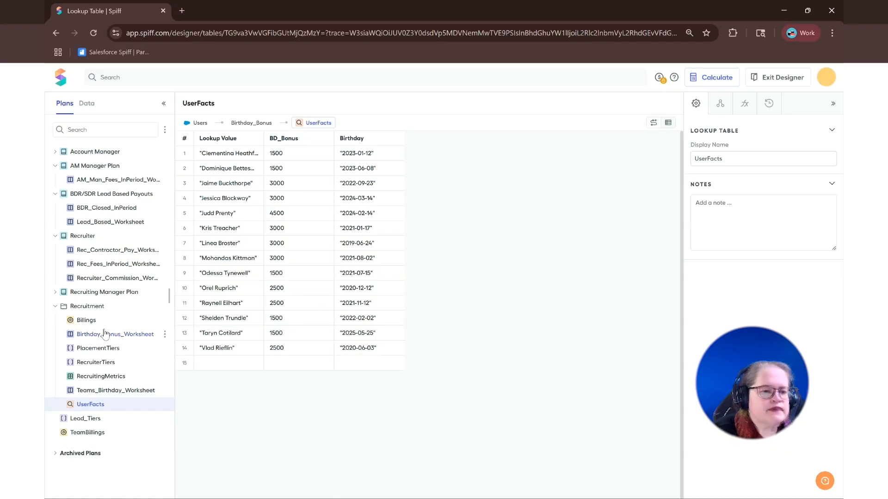
click(88, 105)
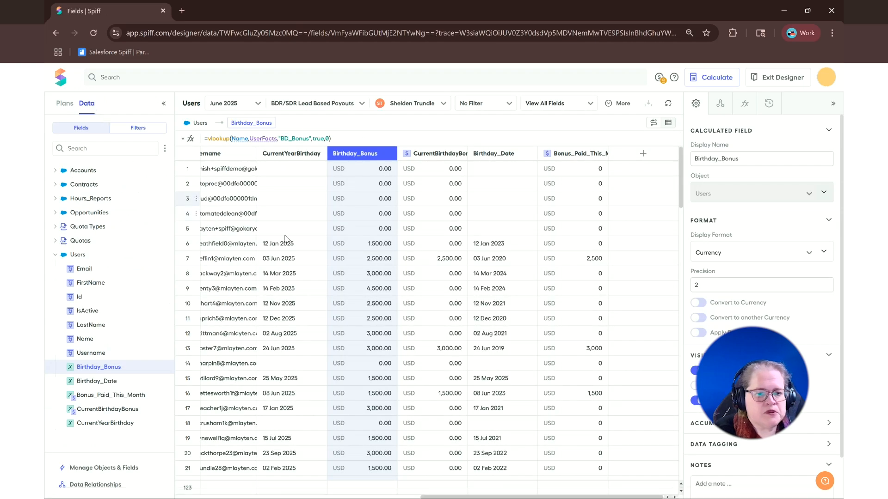
click(140, 128)
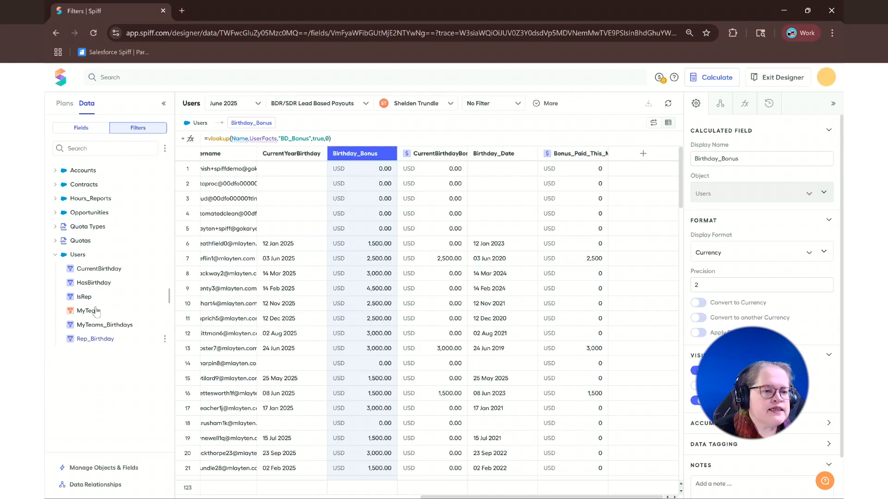
Step: Review the conditions of the Users filters HasBirthday, CurrentBirthday, IsRep, MyTeam, MyTeams_Birthdays and Rep_Birthday
click(94, 283)
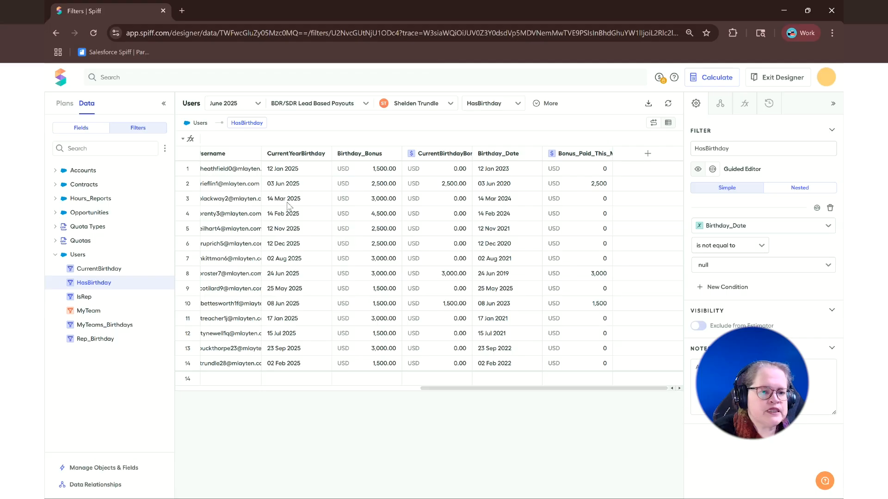
click(103, 272)
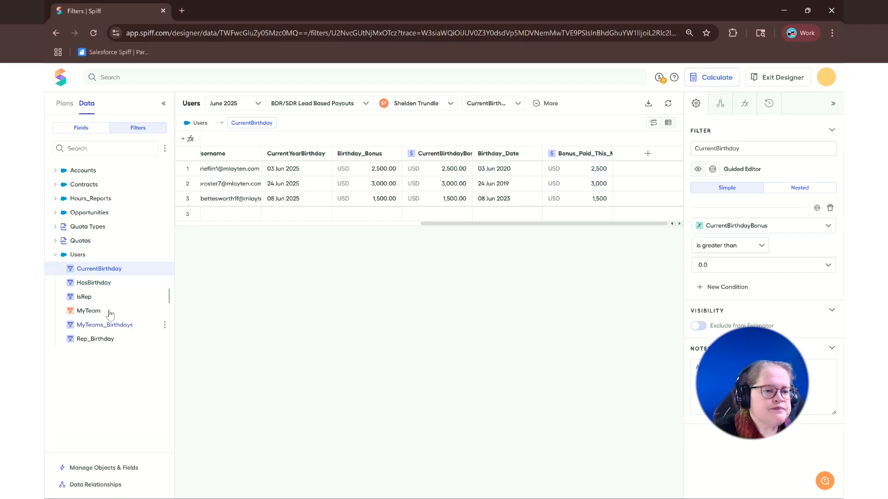
click(84, 296)
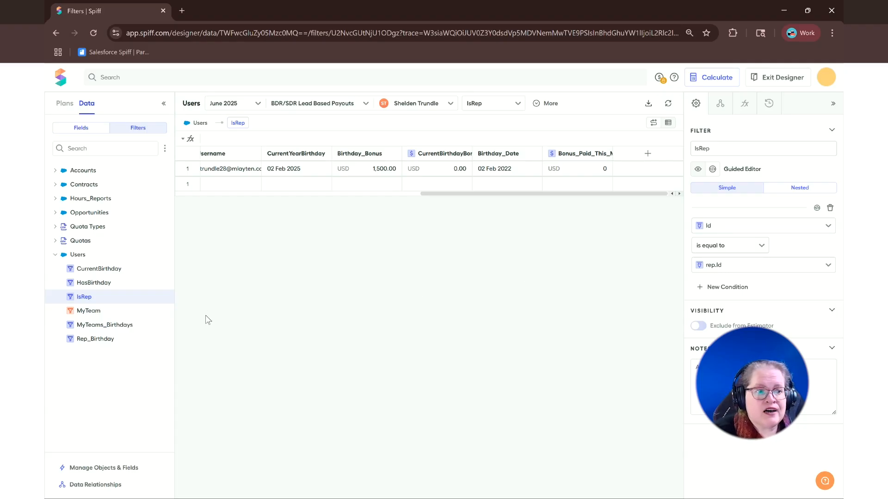
click(88, 311)
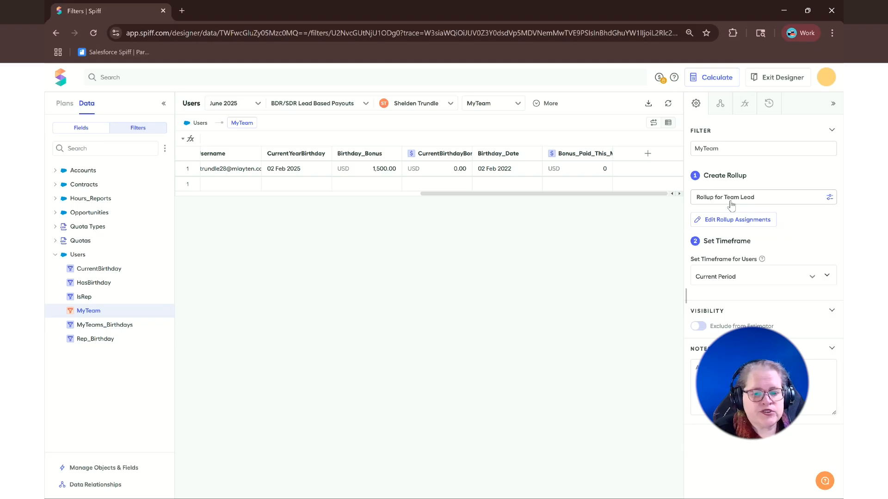
click(117, 326)
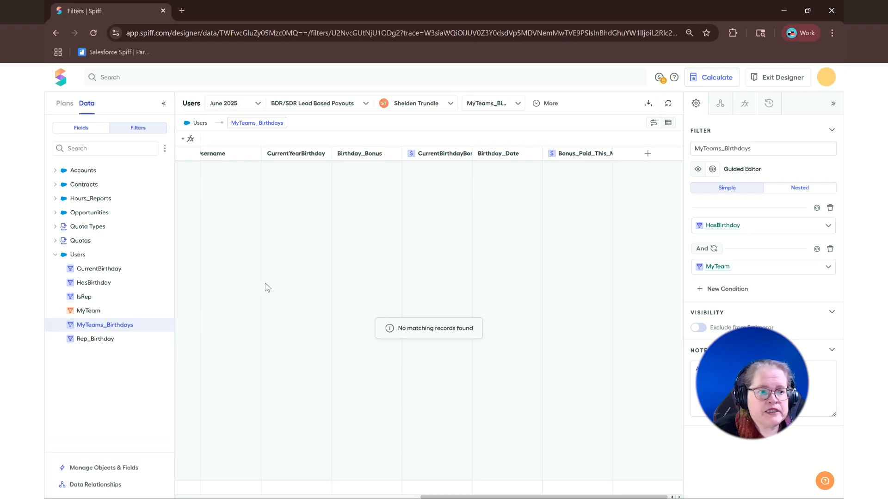
click(100, 345)
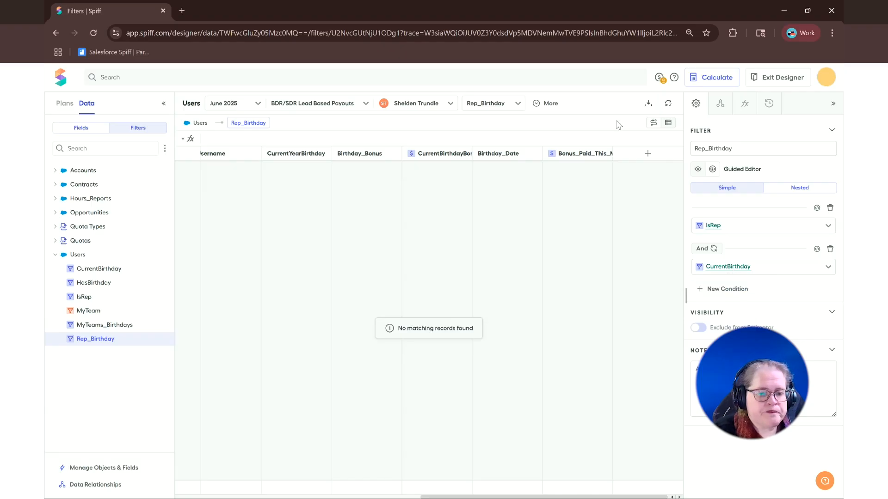
Step: Open Birthday_Bonus_Worksheet among the plans and show its data for the second representative on the Recruiter plan
click(65, 104)
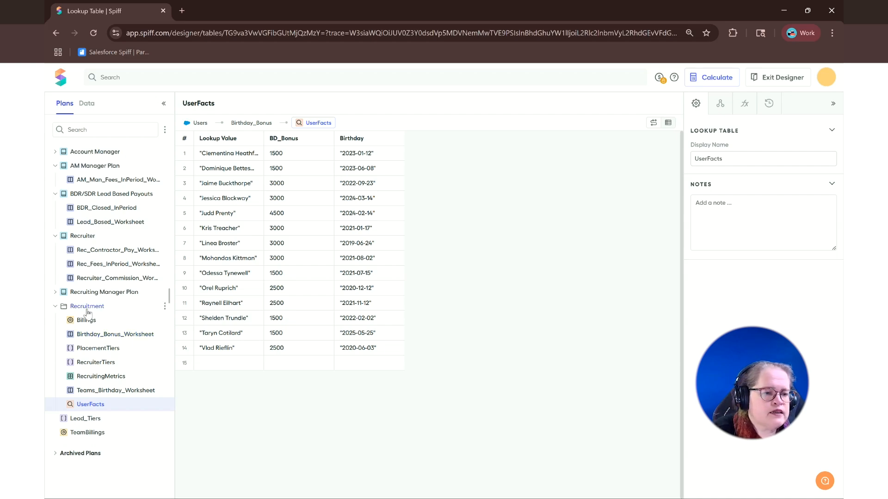
click(130, 339)
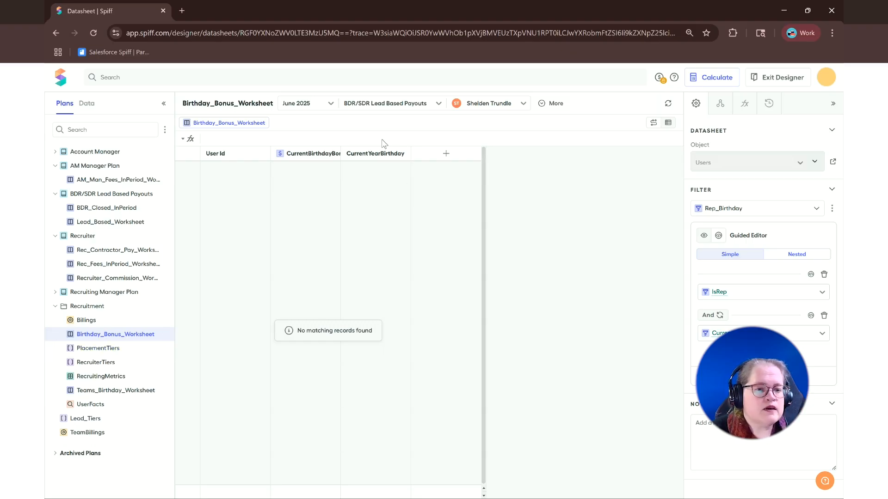
click(463, 105)
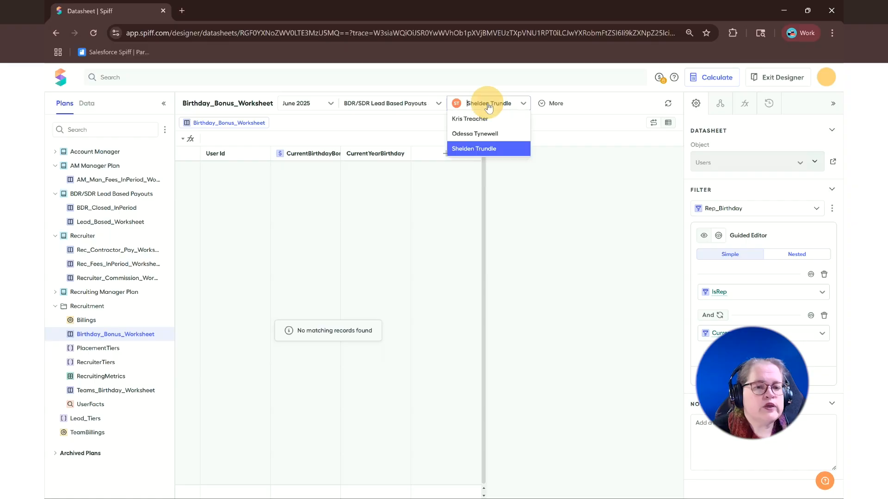
click(329, 103)
click(437, 104)
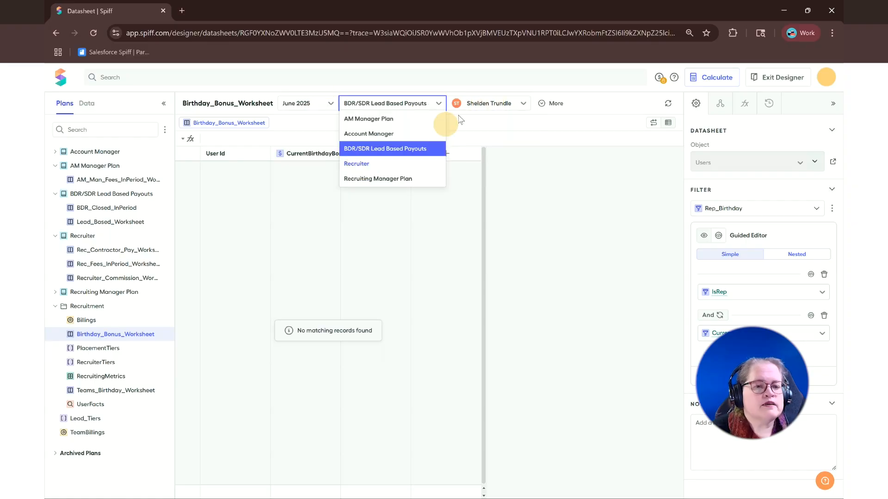
click(361, 162)
click(447, 105)
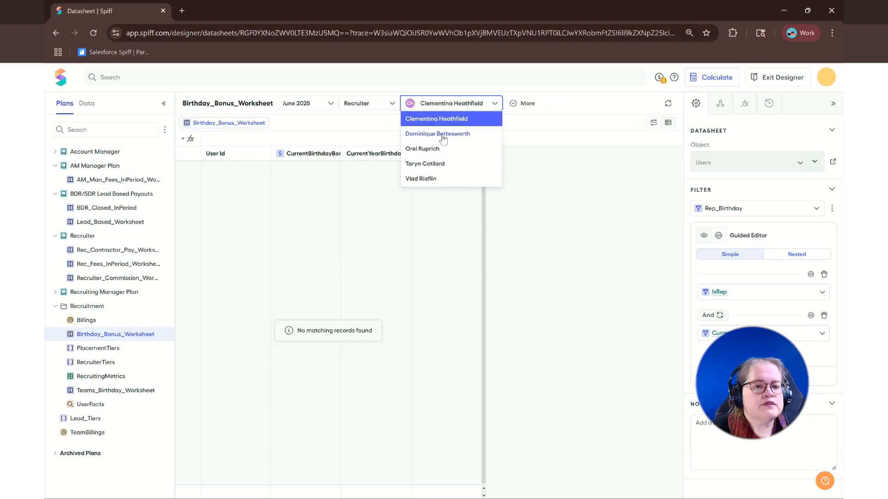
click(444, 135)
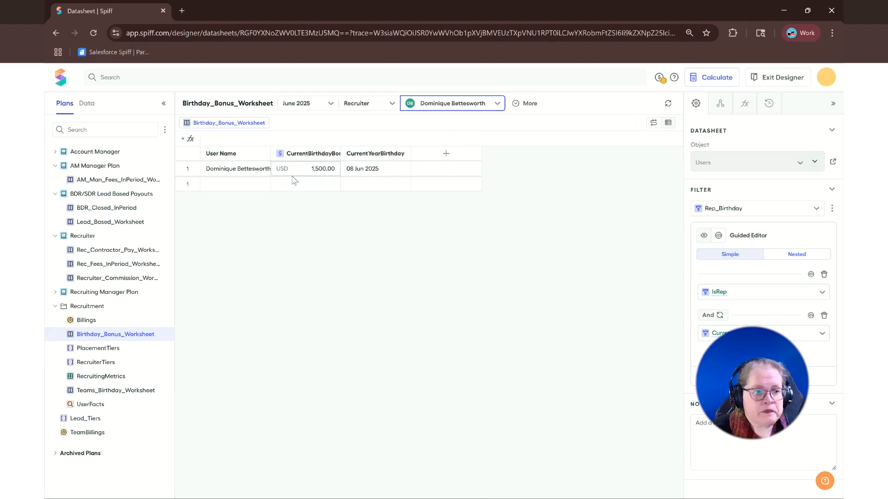
Step: Open the same representative's June 2025 commission statement in a second browser tab and examine its Birthday Bonus payout rule
right_click(152, 10)
click(190, 103)
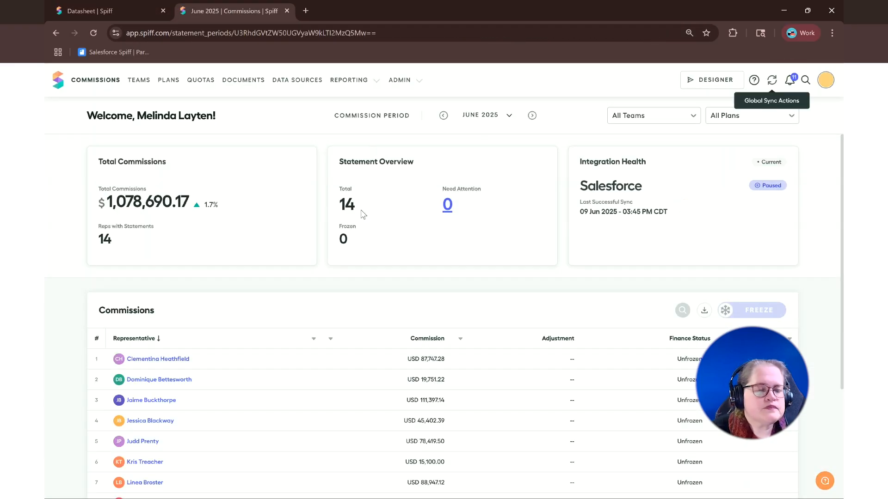
click(178, 380)
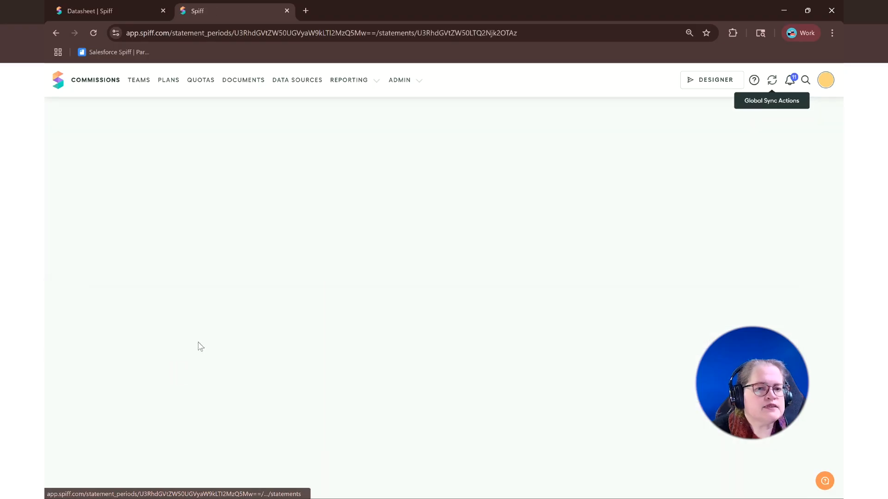
scroll(296, 368, down, 6)
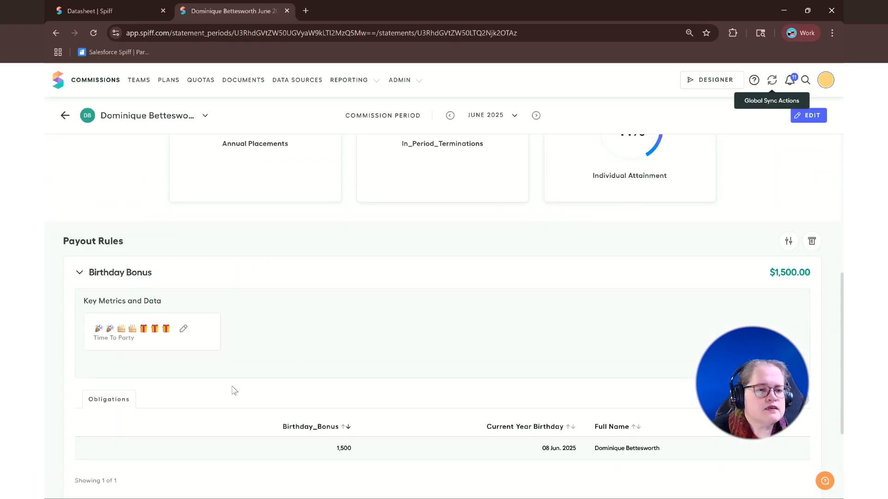
scroll(285, 381, down, 2)
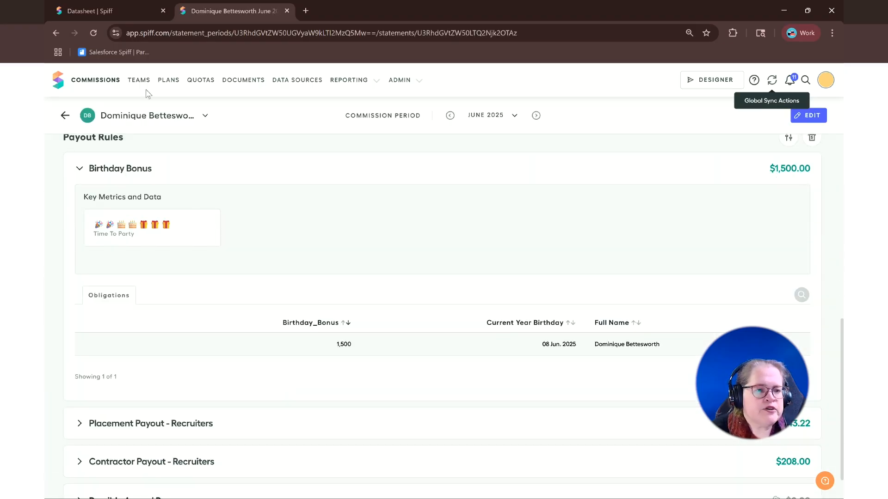
Step: Switch the statement to July 2025 and check which payout rules it lists
click(536, 115)
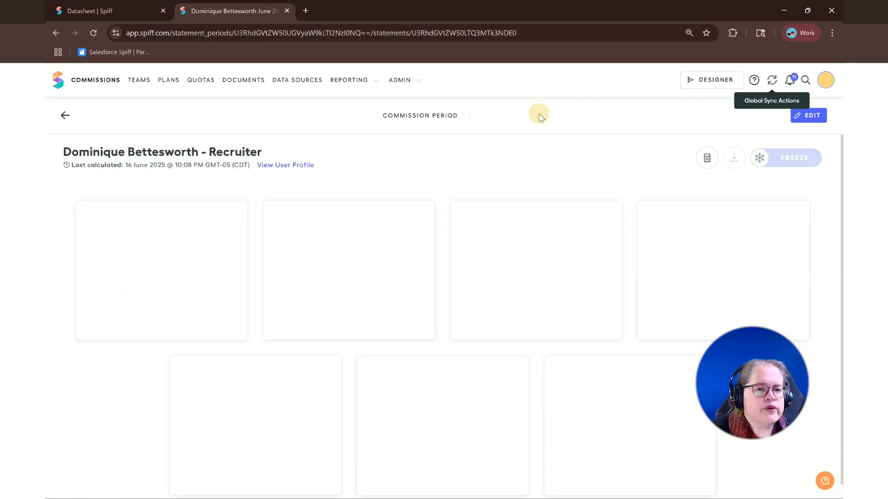
scroll(417, 295, down, 4)
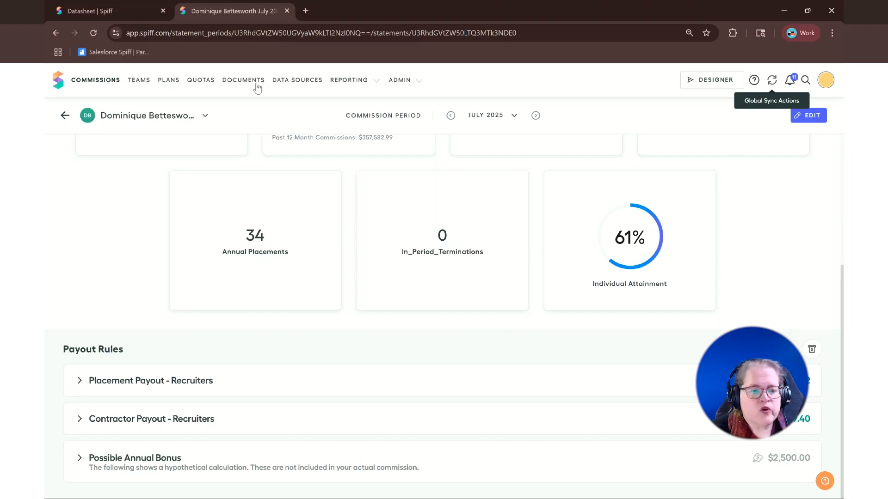
Step: Return to the Birthday_Bonus_Worksheet tab and examine the CurrentBirthdayBonus column's formula and payout rule plans
click(115, 13)
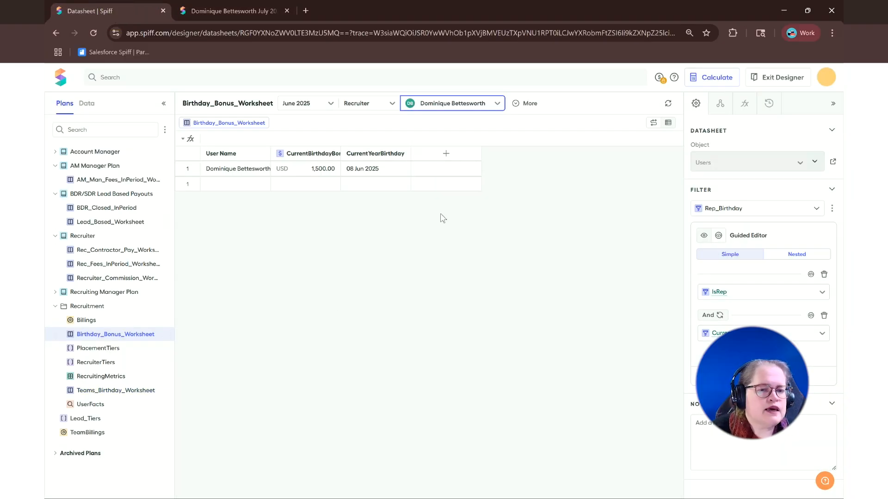
click(322, 158)
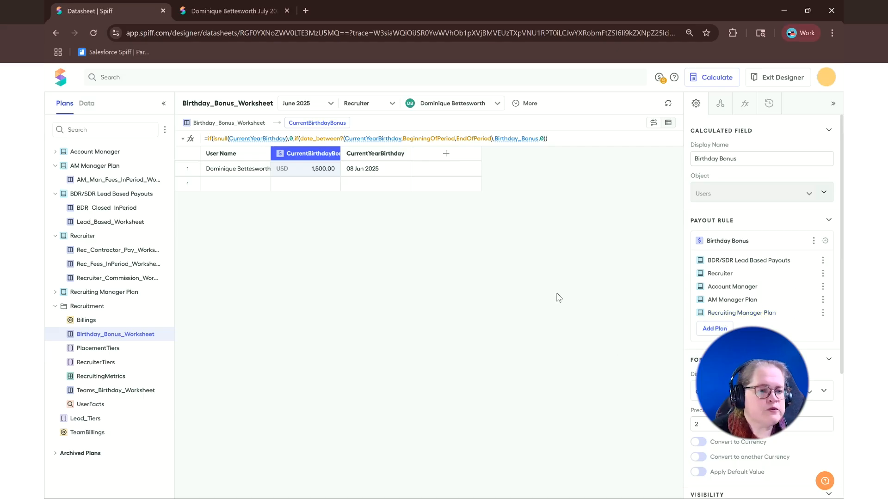
Step: Open the Birthday Bonus payout from the Recruiter plan and show its worksheet for that plan's second representative
click(92, 237)
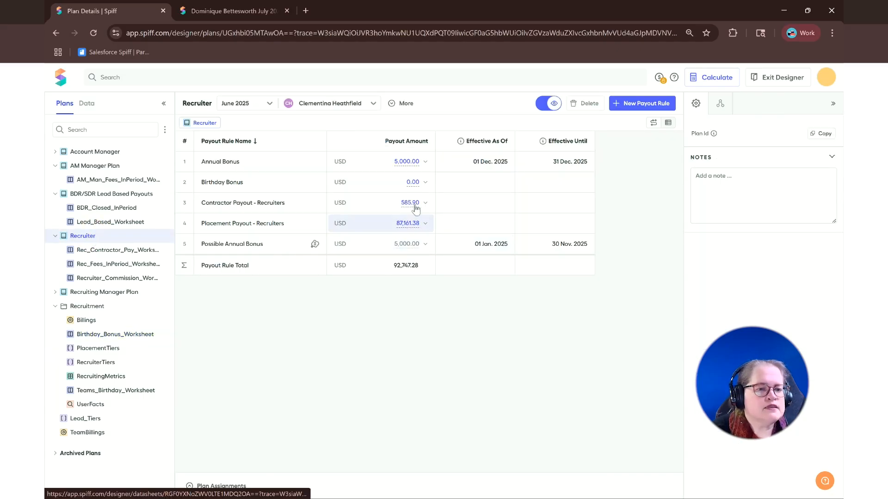
click(425, 184)
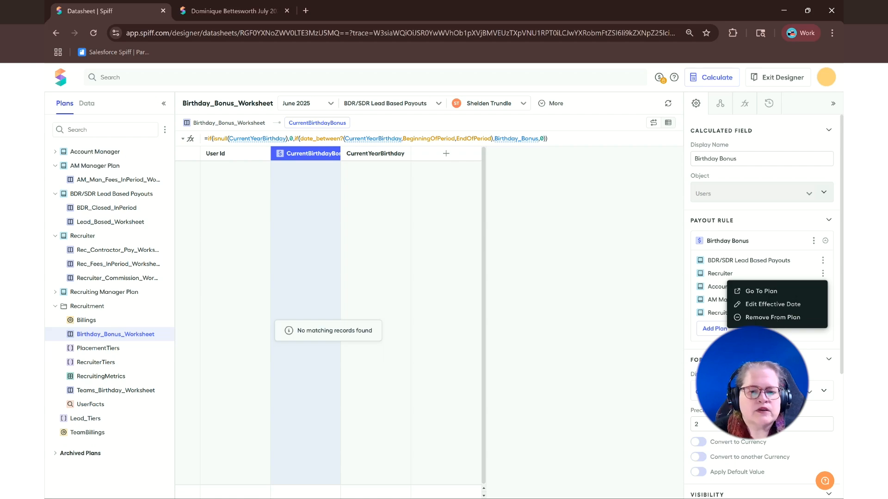
click(775, 339)
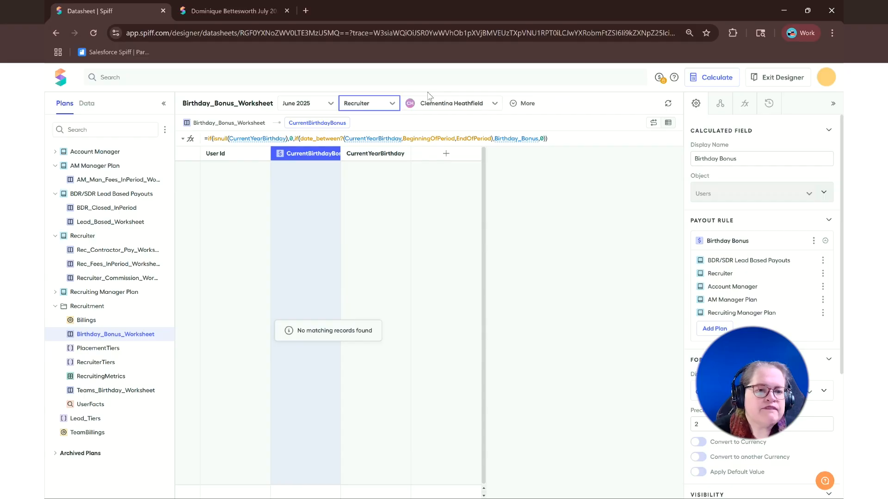
click(445, 102)
click(431, 135)
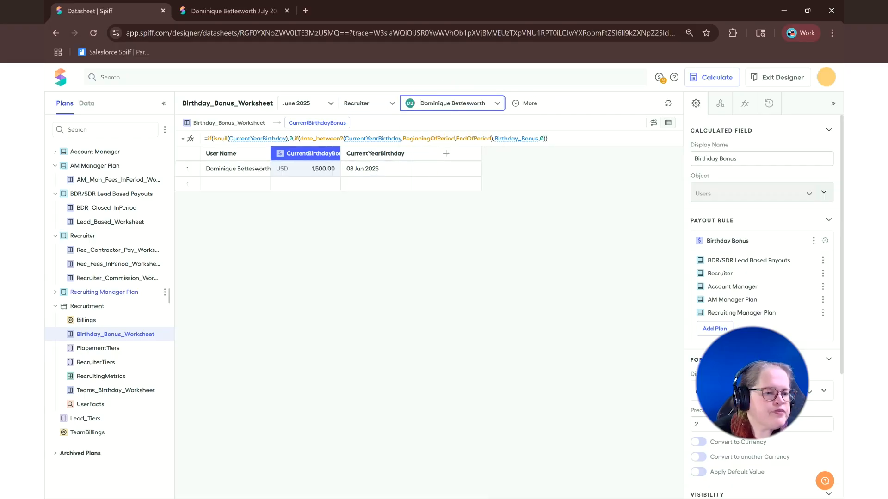
Step: Open Teams_Birthday_Worksheet and compare its records for the AM Manager Plan and the Recruiting Manager Plan
click(103, 391)
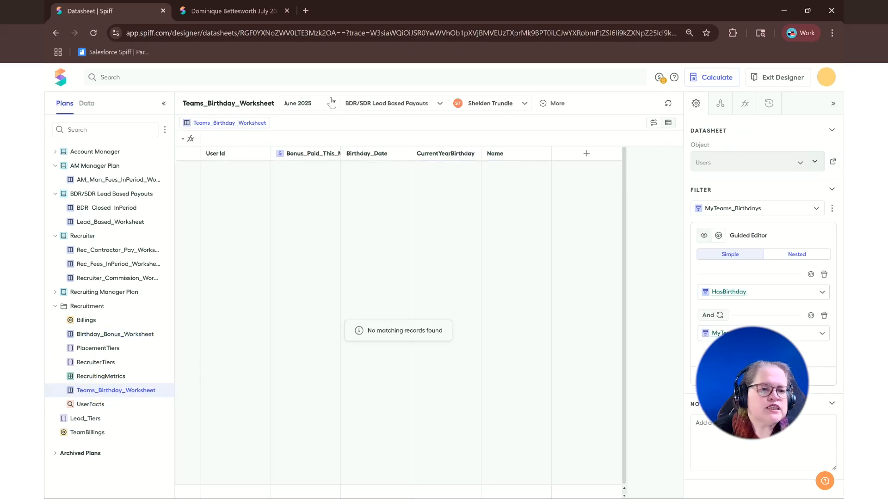
click(392, 104)
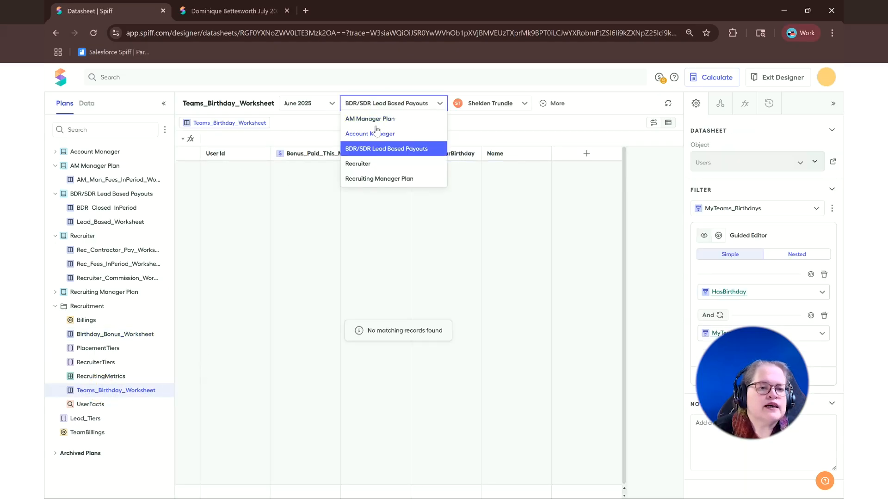
click(371, 119)
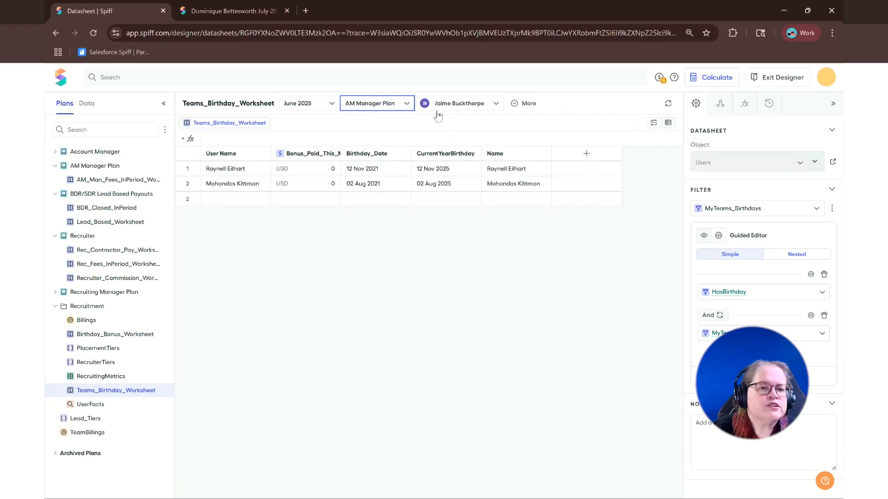
click(378, 107)
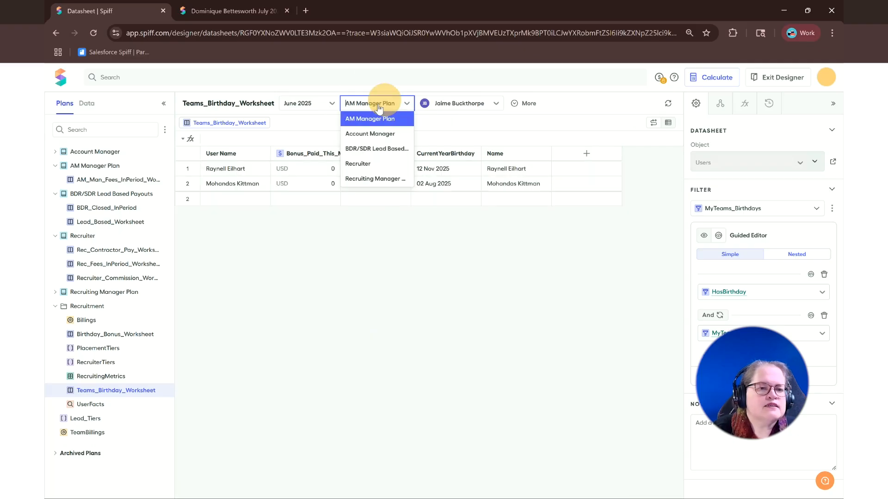
click(374, 180)
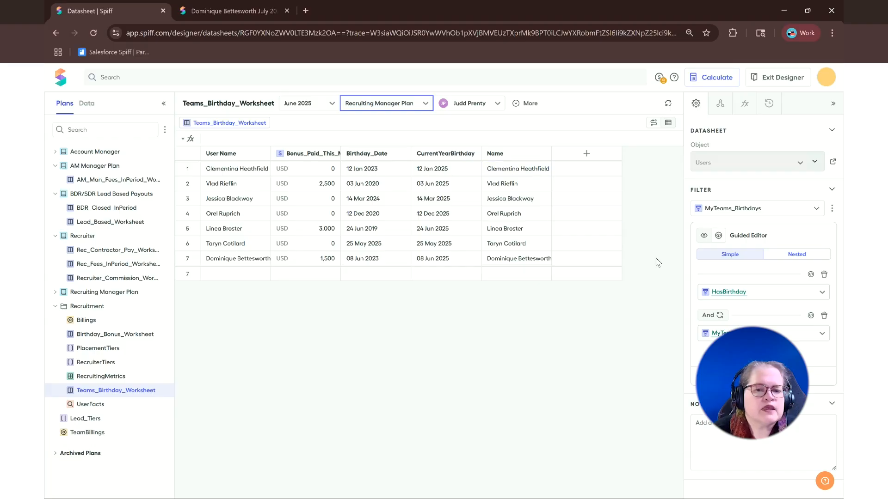
Step: Examine the Bonus_Paid_This_Month column's formula and the available actions for its Team Birthday List payout rule
click(318, 157)
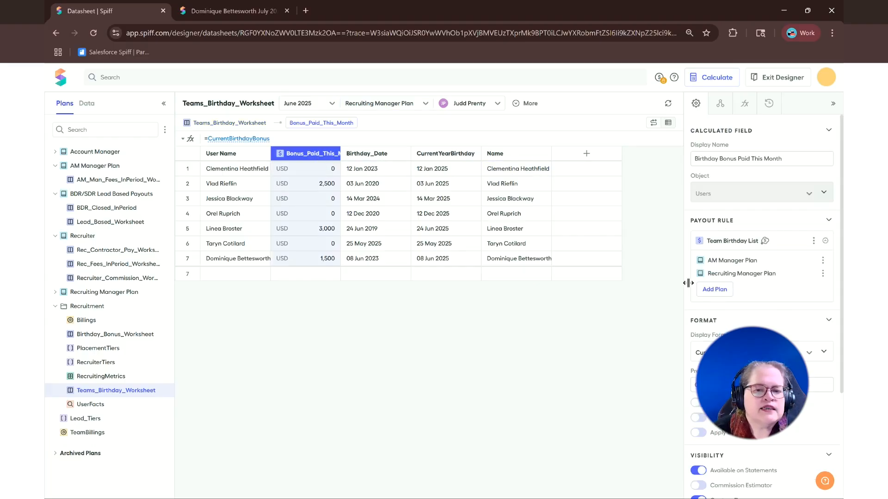
click(814, 241)
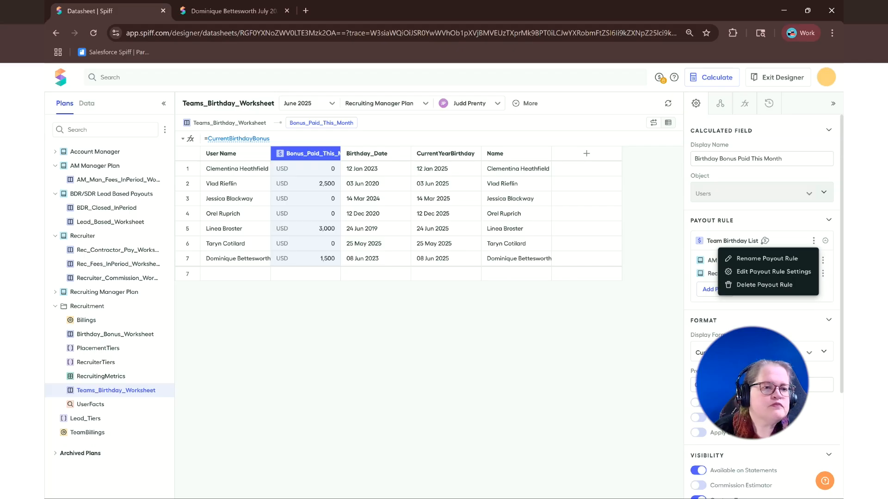
click(111, 379)
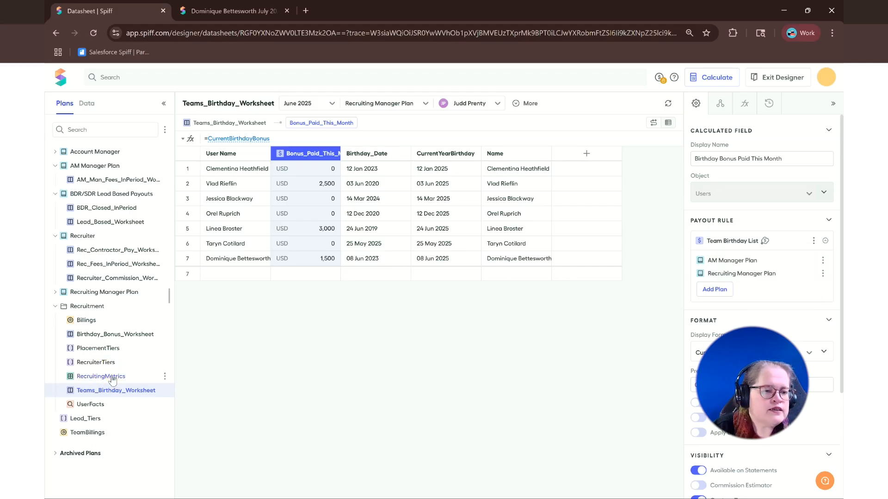
Step: Open RecruitingMetrics and compare the payout rules on the Ann Placements row's Current Bonus and Actual Payouts fields
click(112, 377)
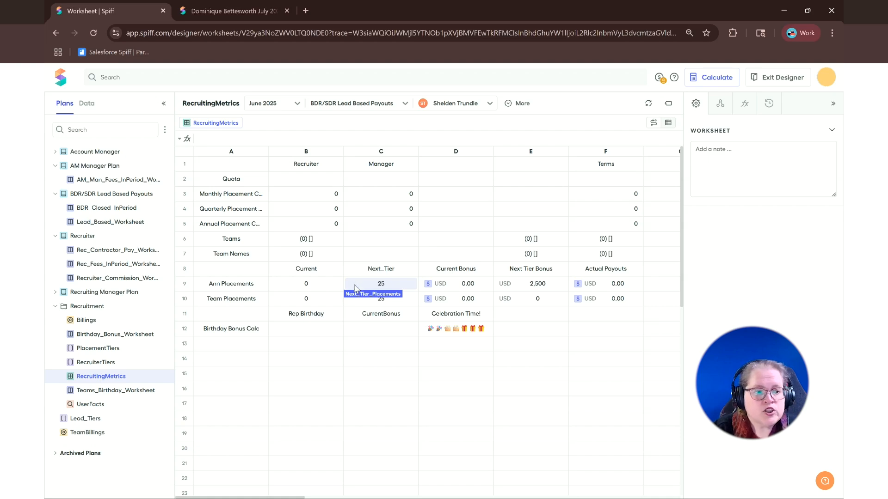
click(450, 288)
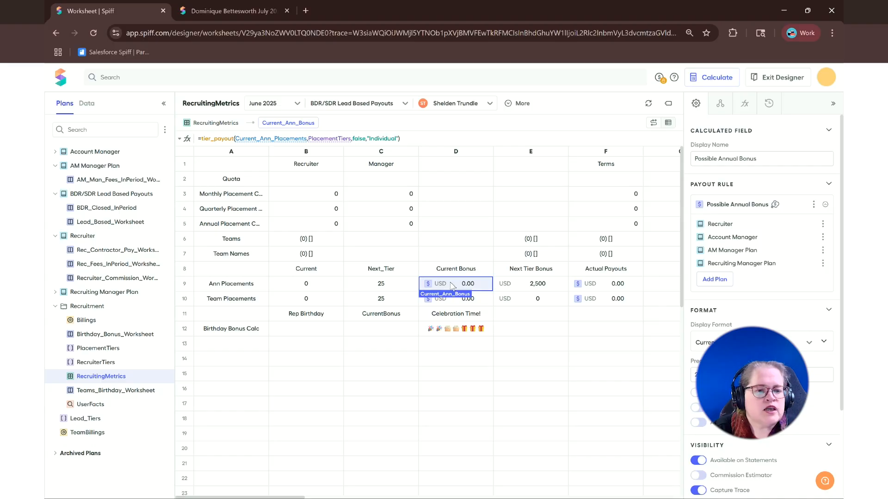
click(606, 286)
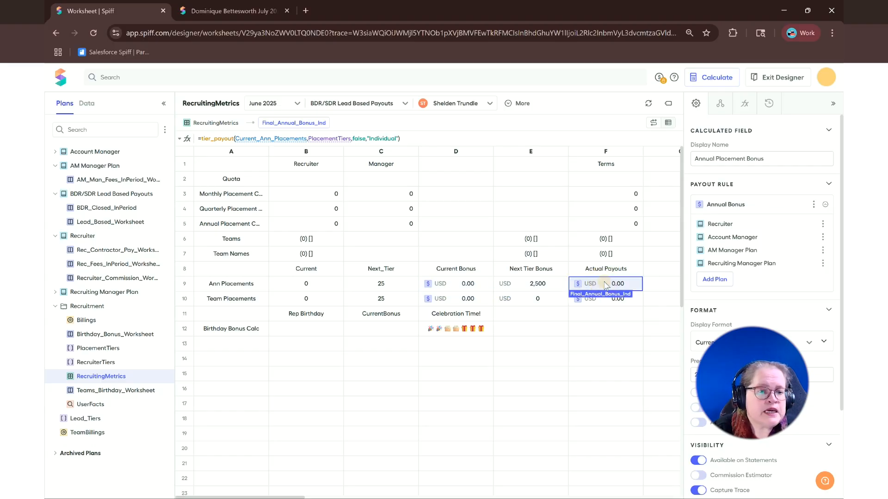
click(481, 286)
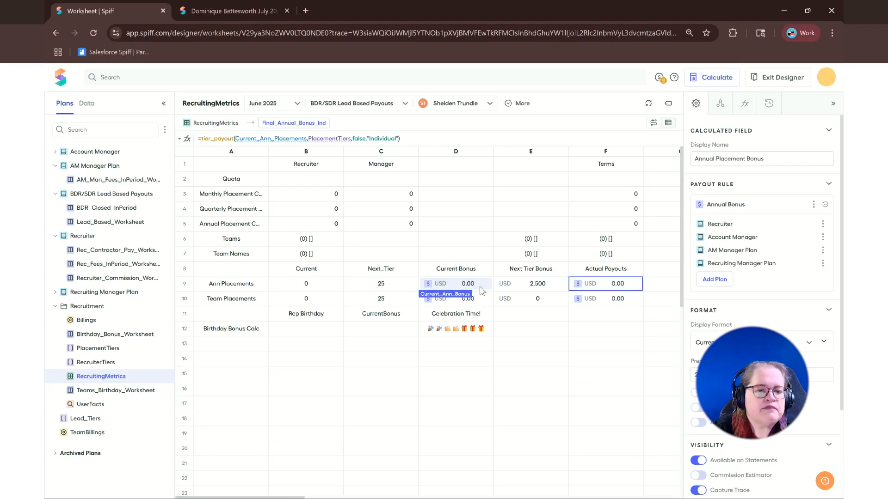
click(600, 287)
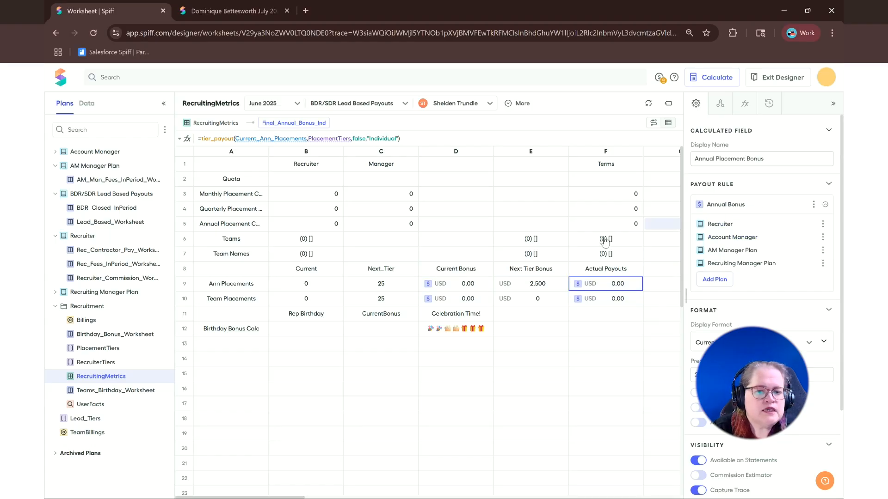
click(458, 286)
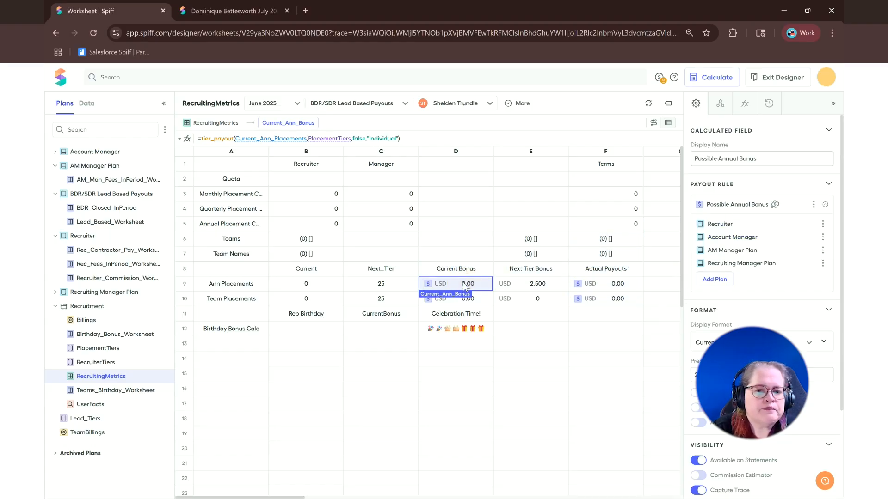
mouse_move(777, 208)
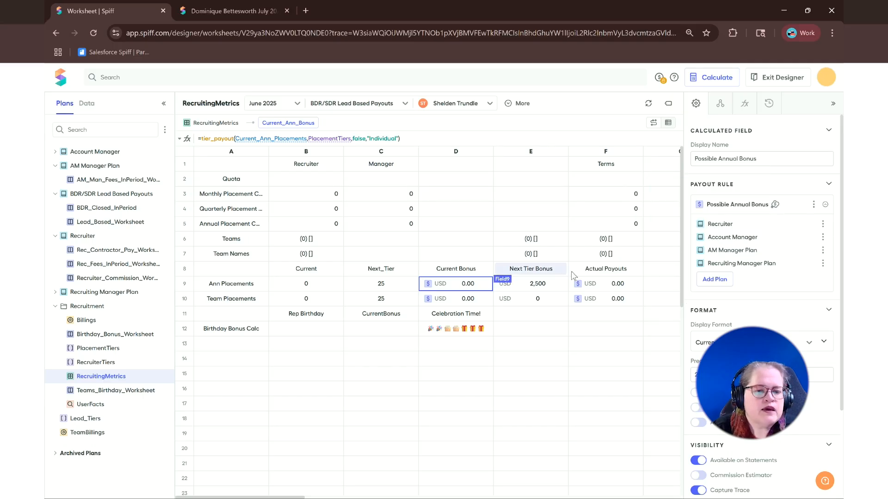
click(599, 285)
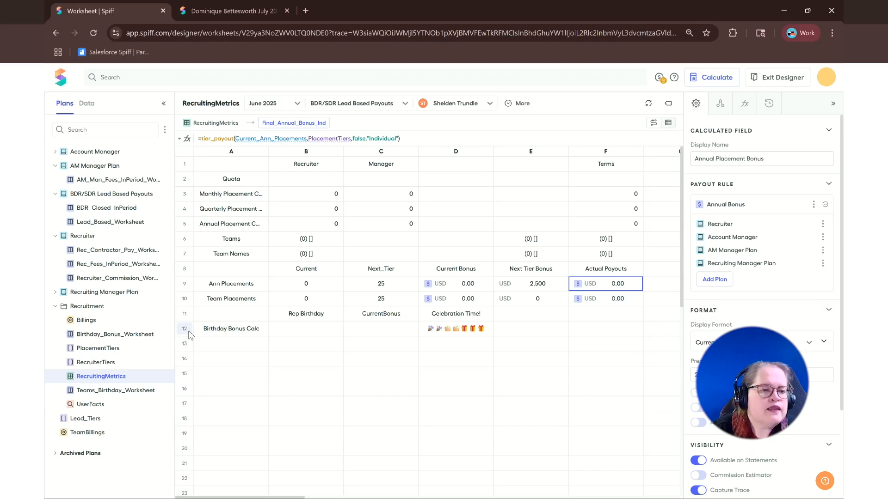
Step: Open the Recruiter plan and examine the settings of its Possible Annual Bonus payout rule
click(91, 307)
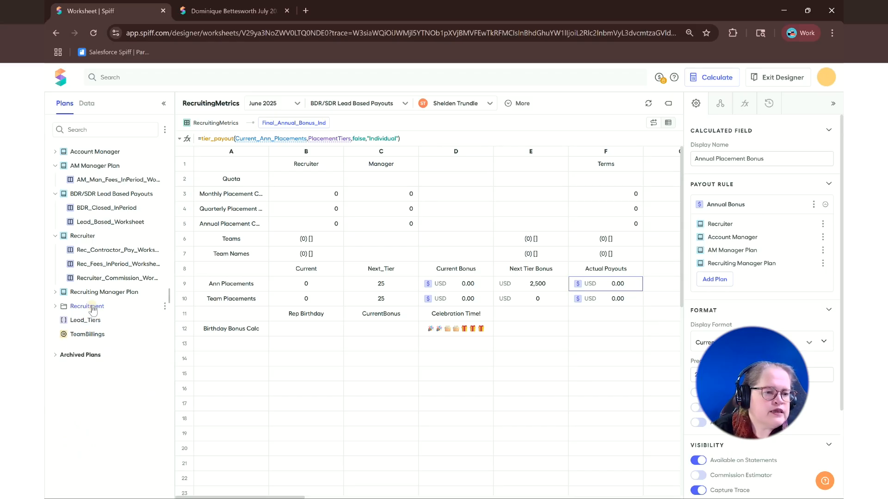
click(92, 307)
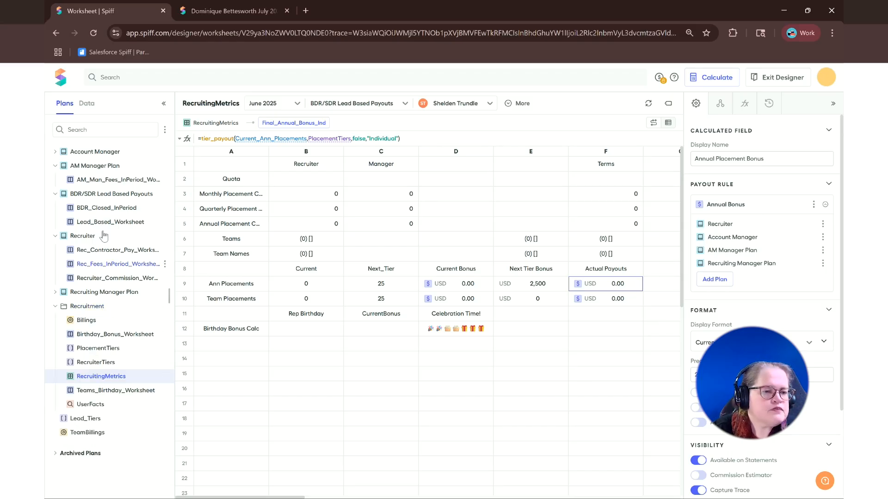
click(81, 237)
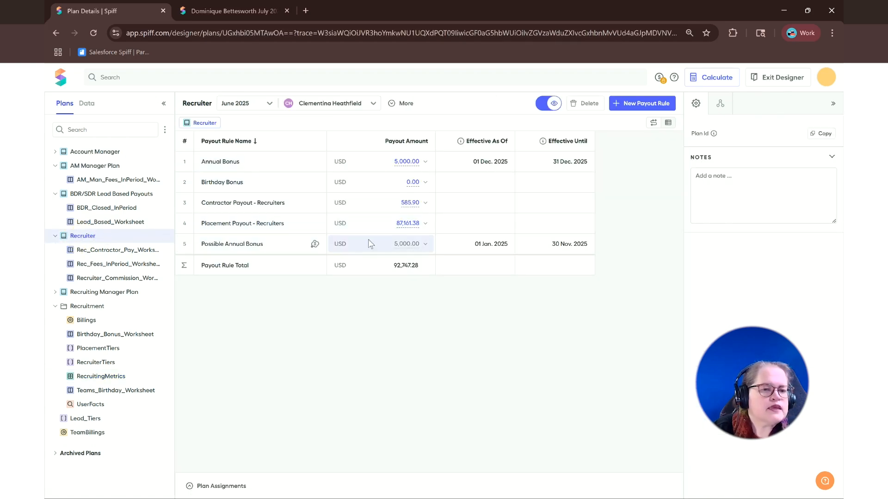
click(288, 249)
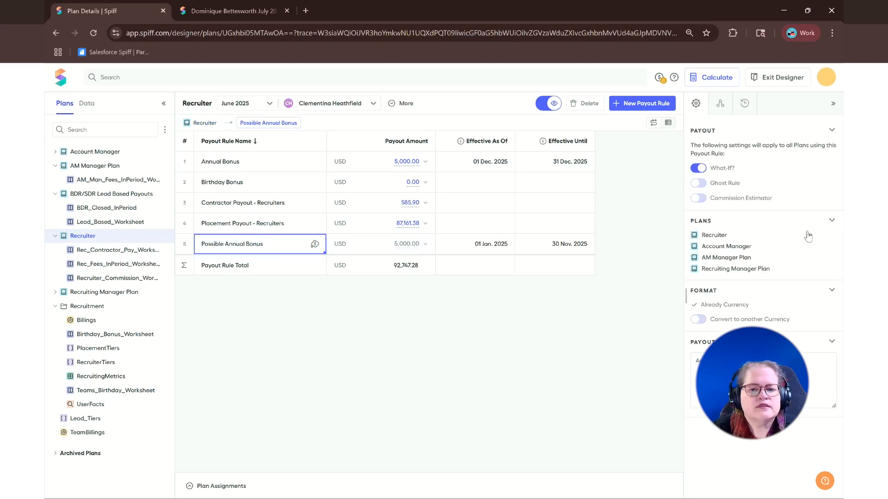
Step: In RecruitingMetrics, show the effective dates of Possible Annual Bonus for the Recruiter plan and of Annual Bonus for the Account Manager plan
click(825, 225)
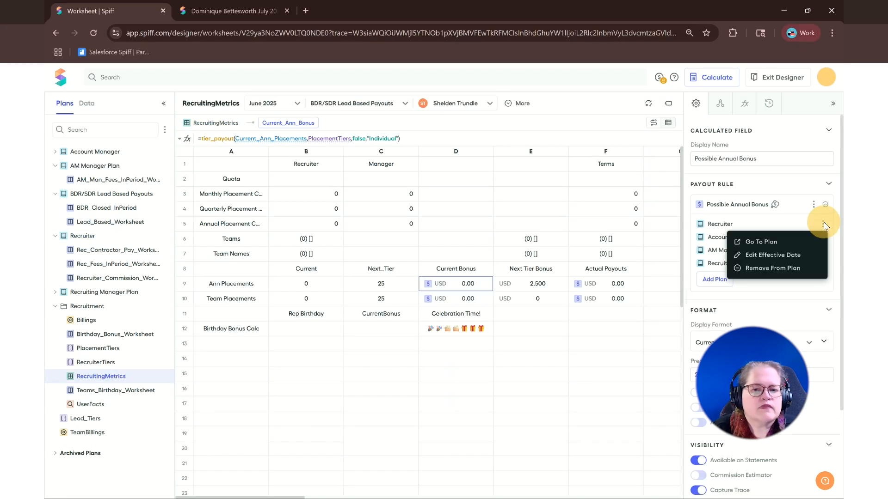
click(784, 255)
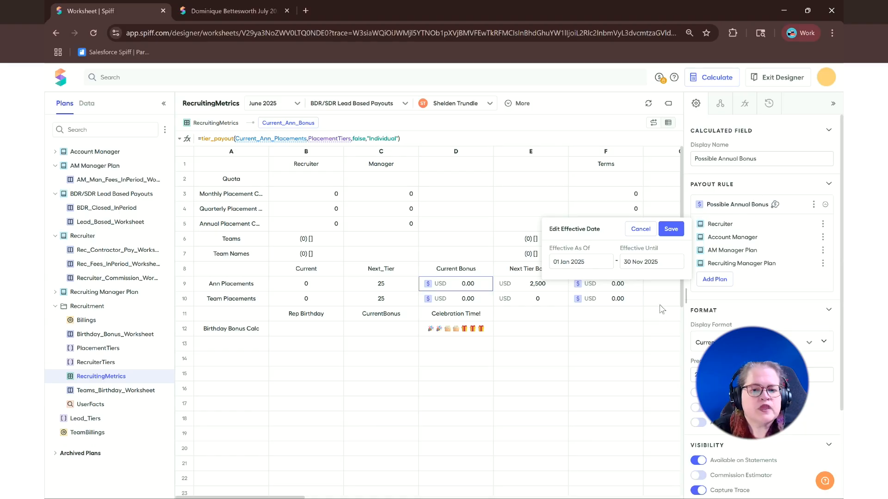
click(626, 288)
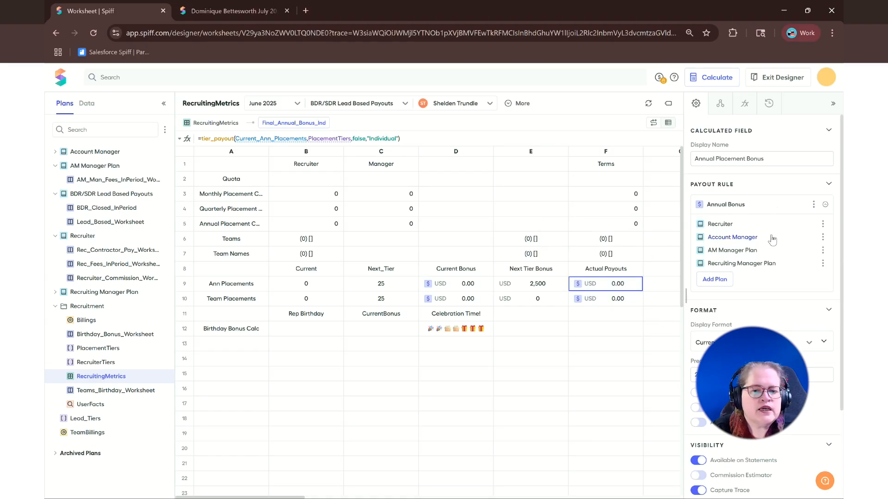
click(823, 237)
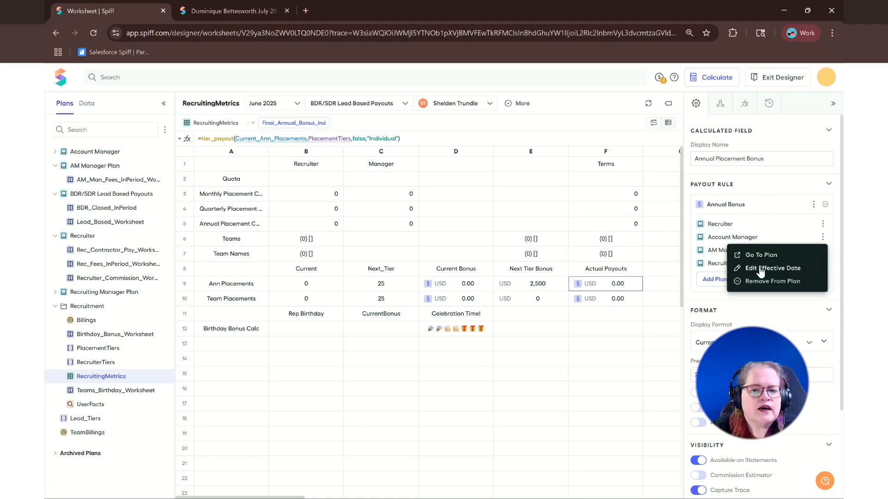
click(758, 268)
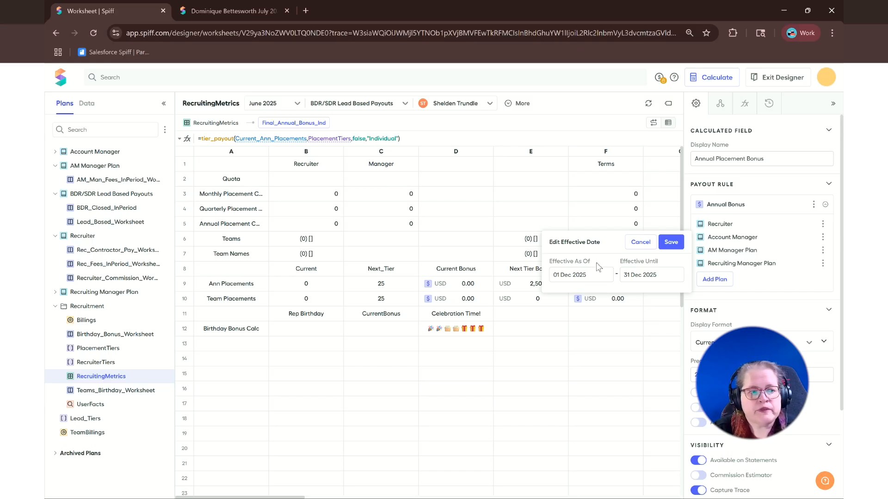
Step: Exit Designer, open the second listed representative's June 2025 statement and expand its Possible Annual Bonus rule
click(793, 80)
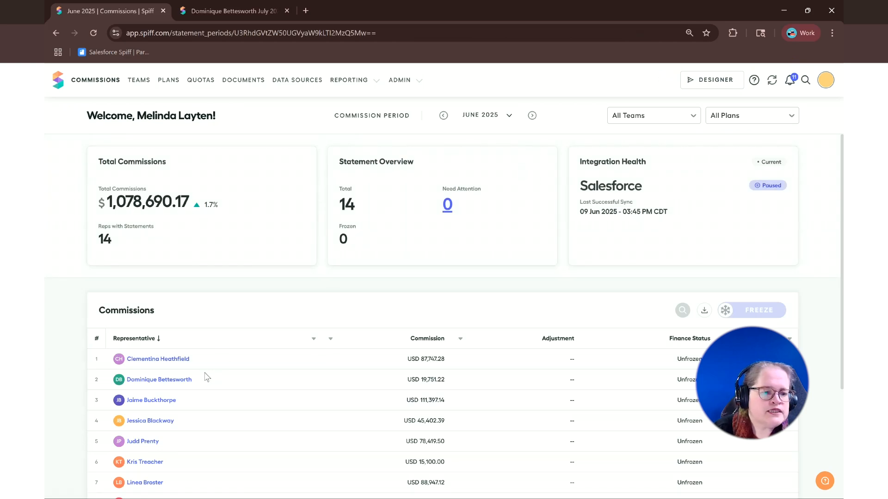
click(170, 379)
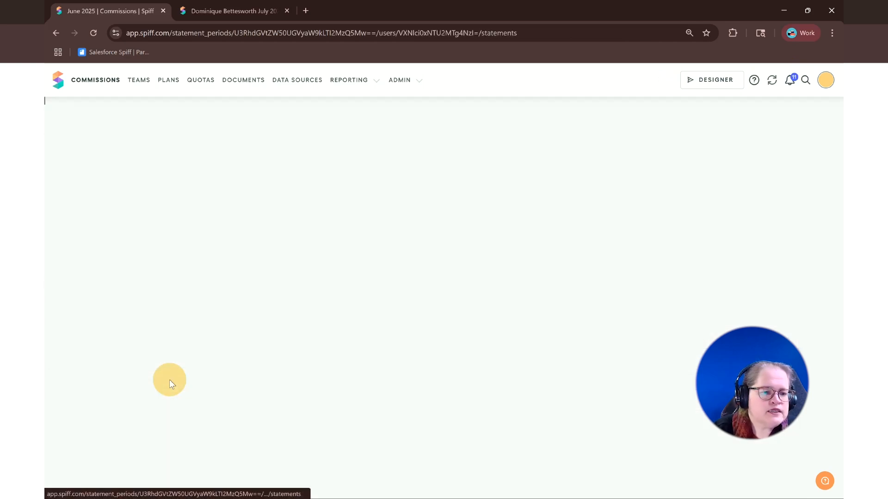
scroll(313, 329, down, 10)
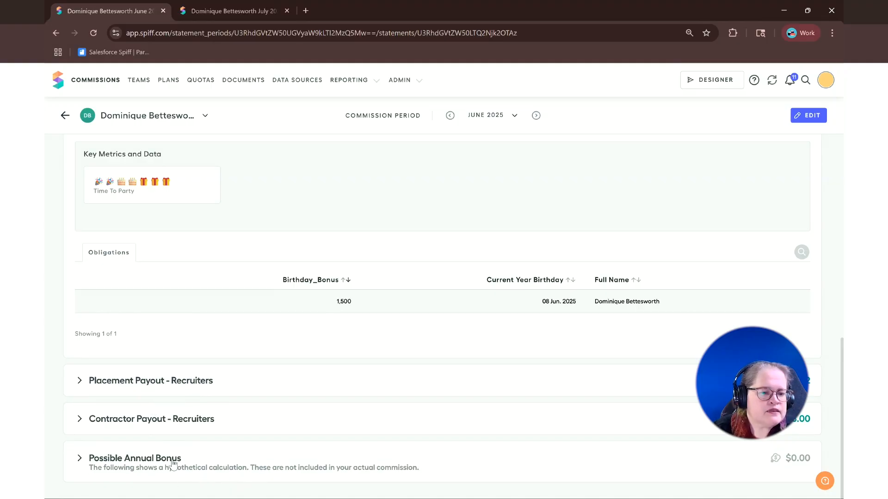
click(80, 464)
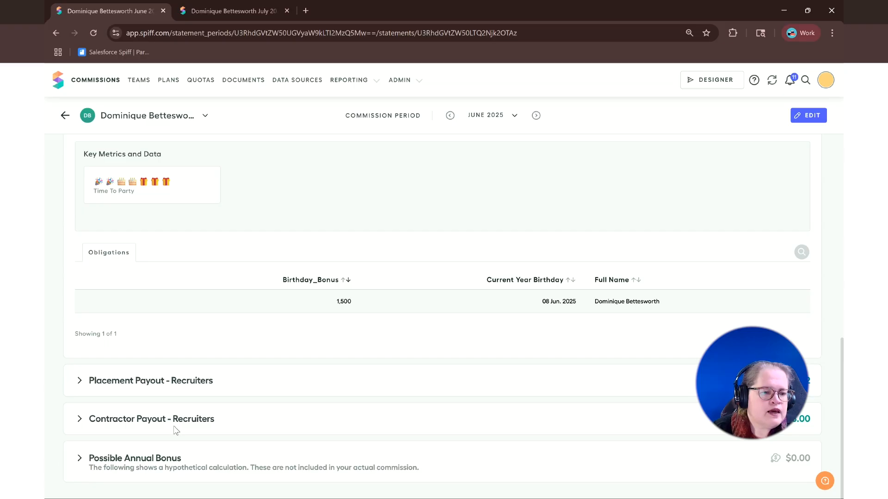
scroll(222, 437, down, 2)
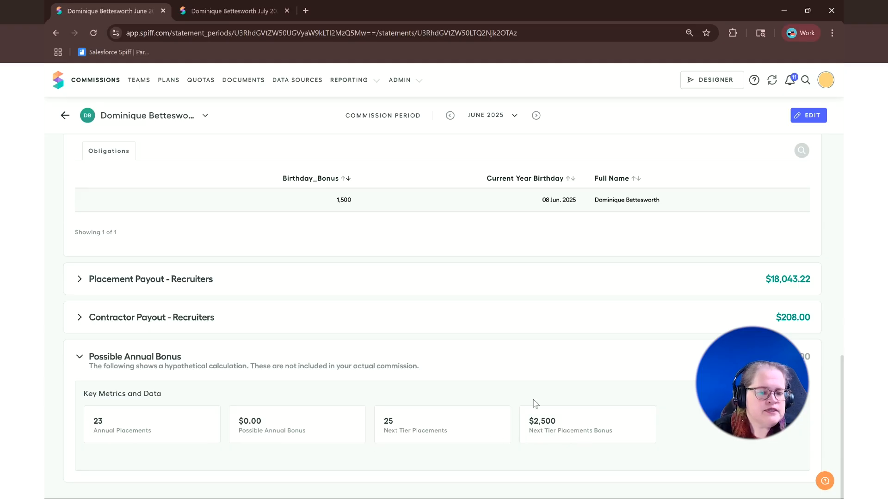
Step: Switch the representative's statement to July 2025 and expand the Possible Annual Bonus metrics
click(535, 115)
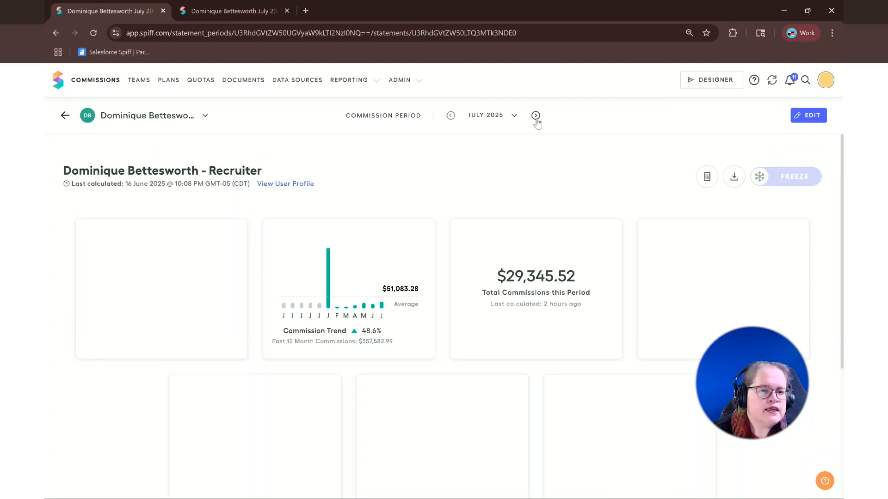
scroll(505, 241, down, 2)
scroll(505, 241, down, 2)
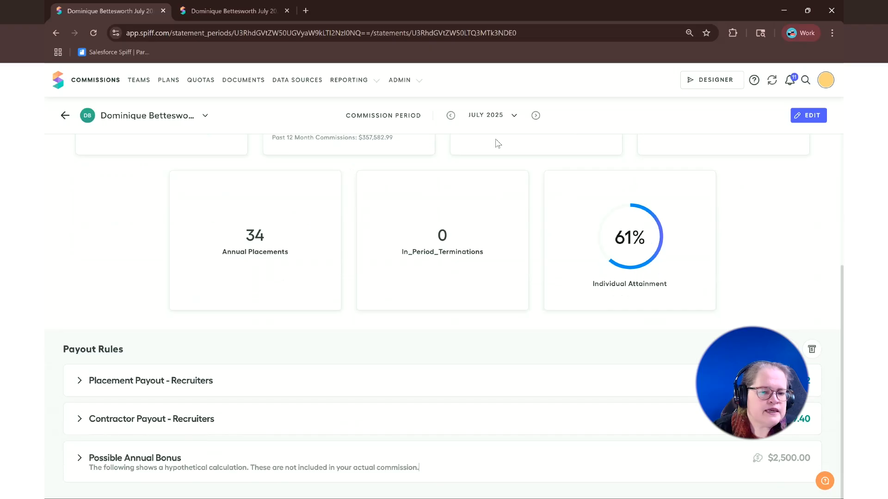
click(281, 467)
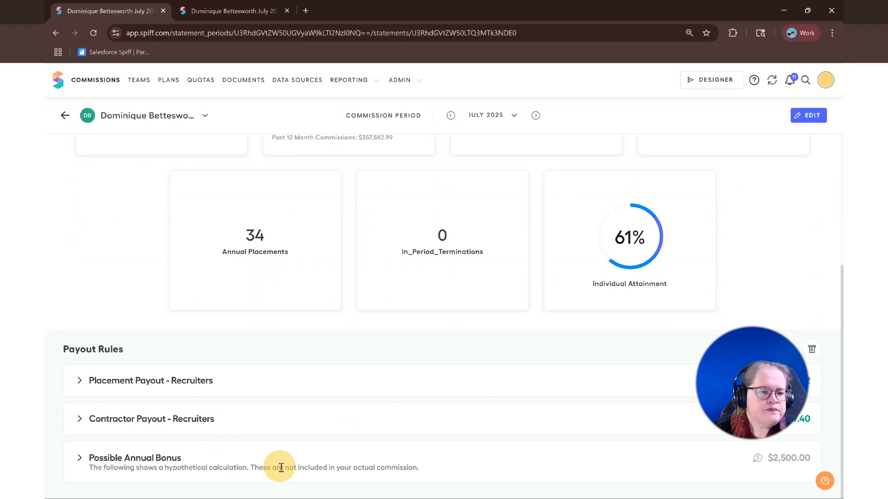
click(78, 460)
scroll(112, 453, down, 2)
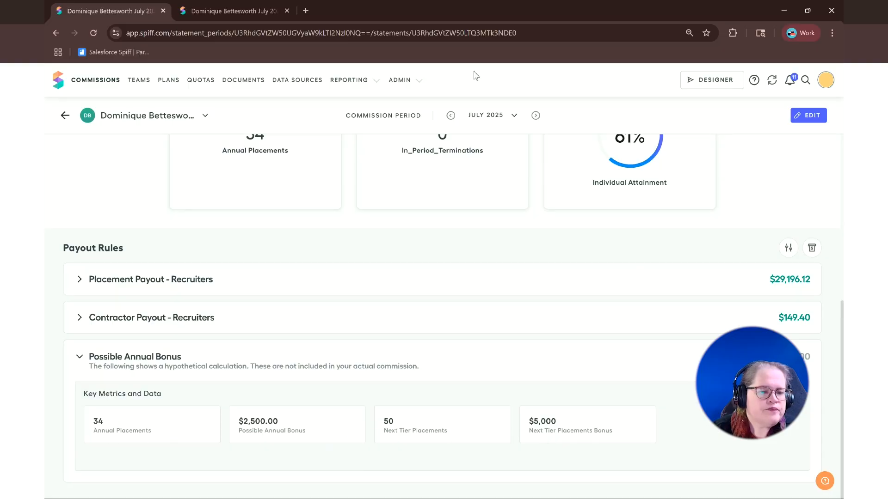
Step: Switch the statement to November 2025 and examine the key metrics of its Possible Annual Bonus
click(488, 115)
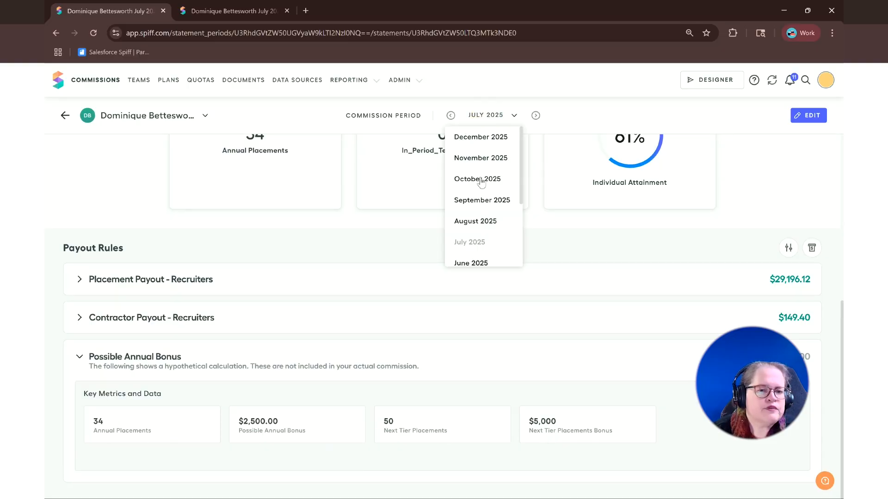
click(480, 159)
scroll(294, 367, down, 9)
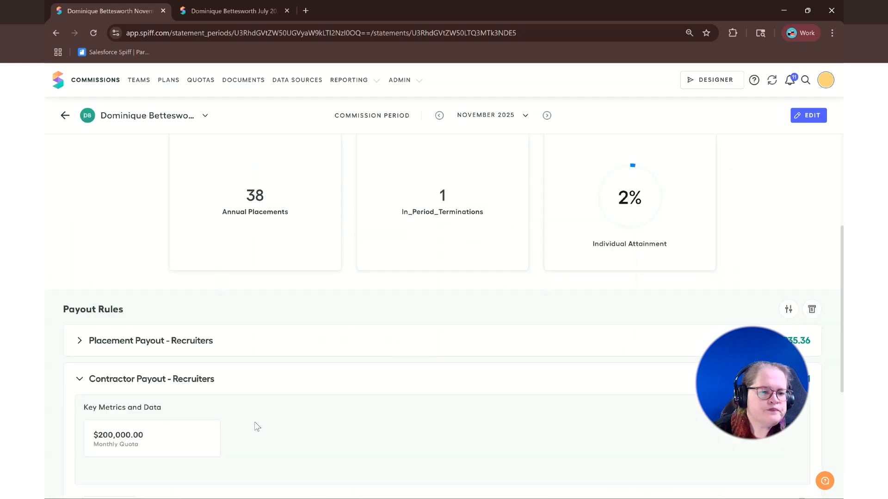
click(129, 468)
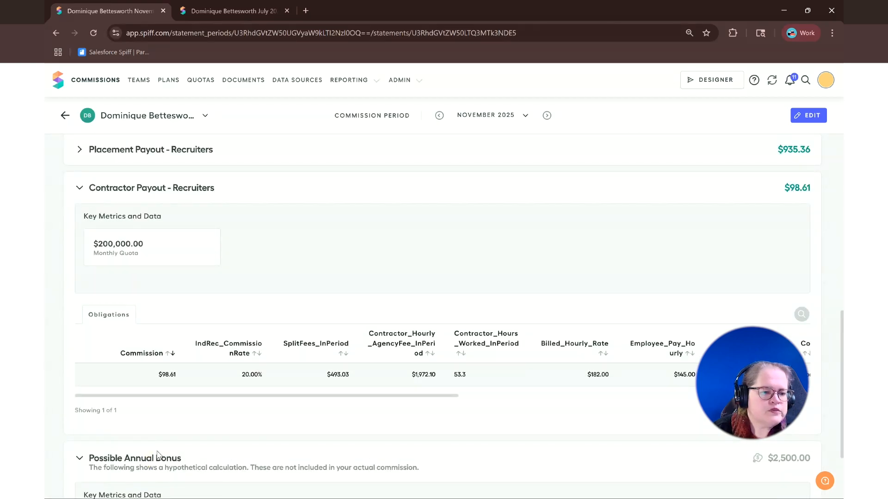
scroll(170, 448, down, 2)
scroll(171, 448, down, 1)
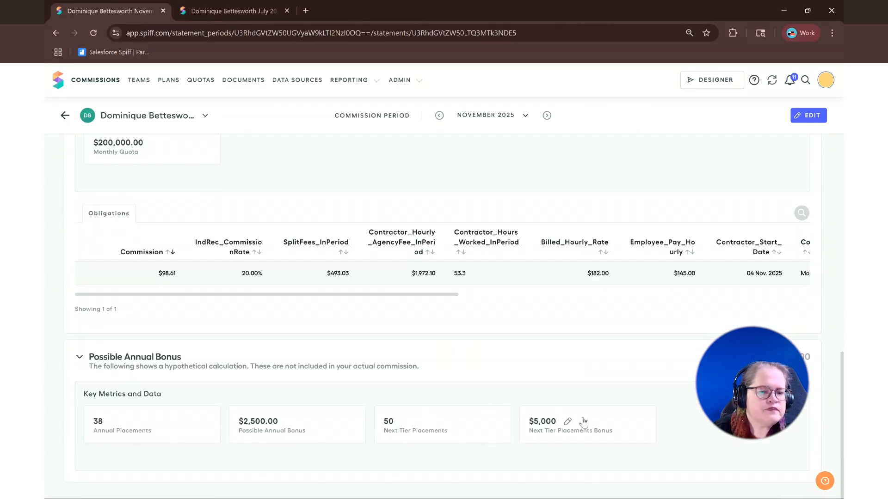
Step: Switch the statement to December 2025 and expand the Annual Bonus payout rule's key metrics
click(473, 121)
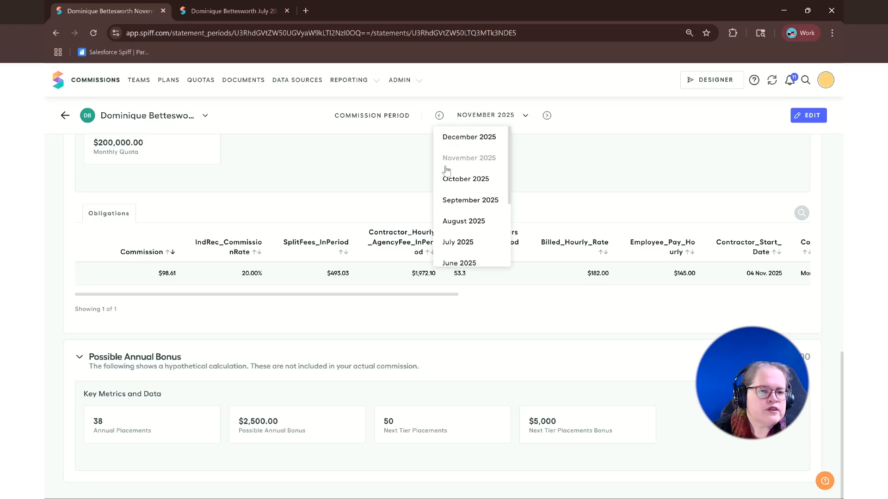
click(445, 135)
scroll(393, 321, down, 3)
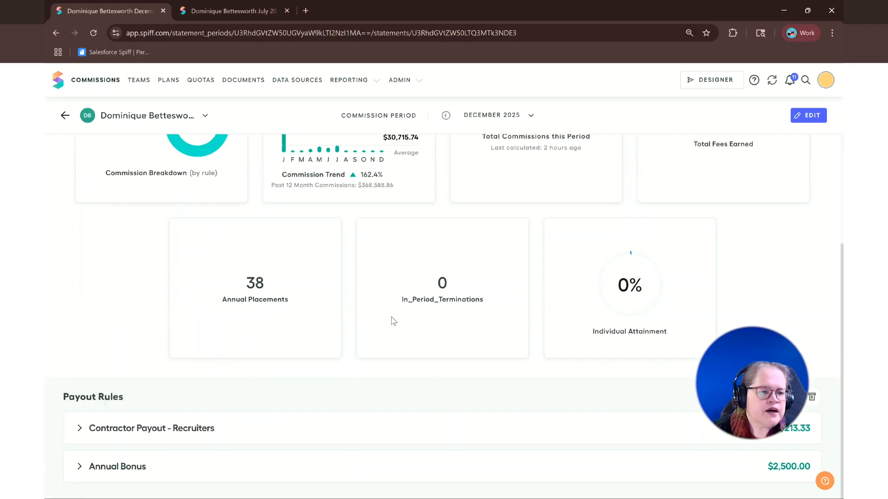
click(107, 470)
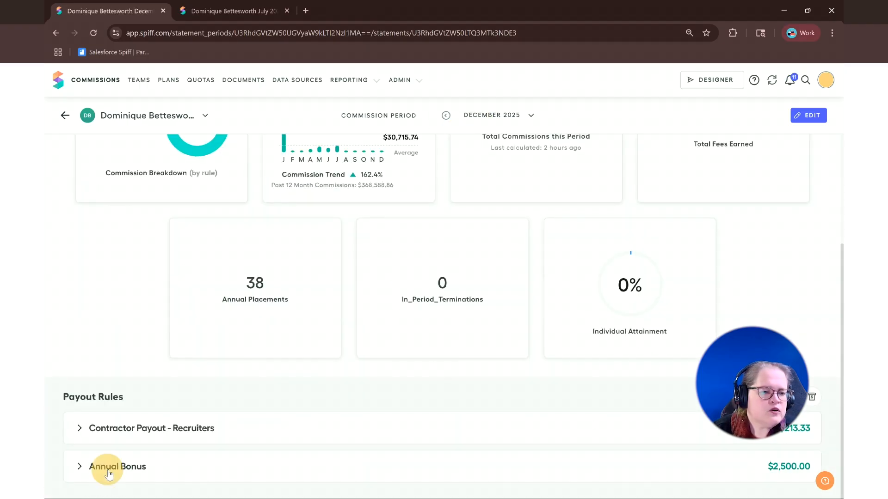
scroll(108, 472, down, 2)
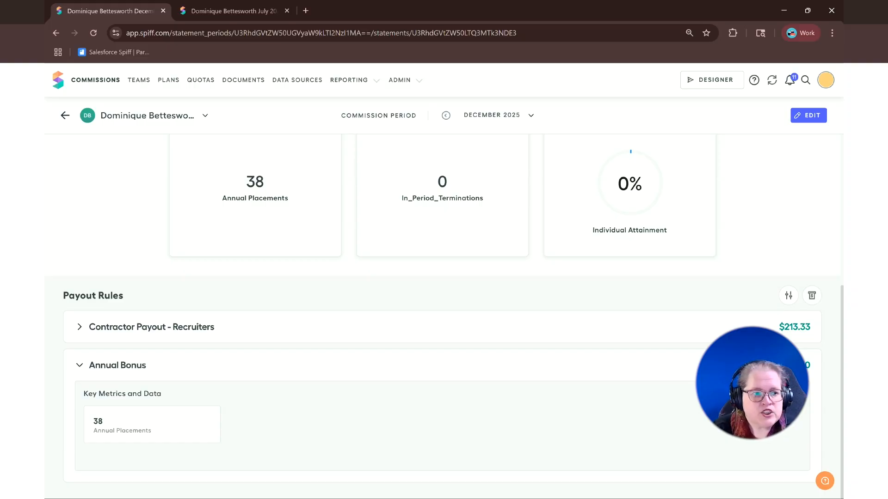
Step: Return to Designer, open the RecruitingMetrics worksheet and inspect the formula behind the Current value of Ann Placements
click(705, 81)
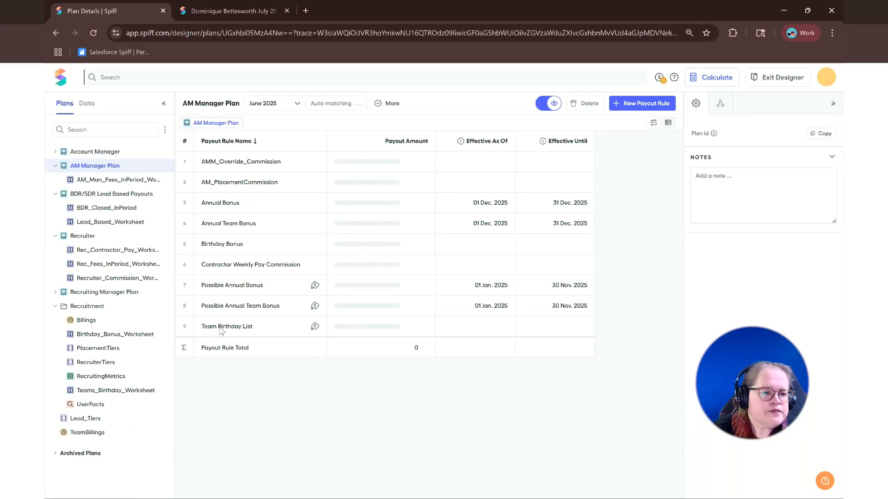
click(90, 377)
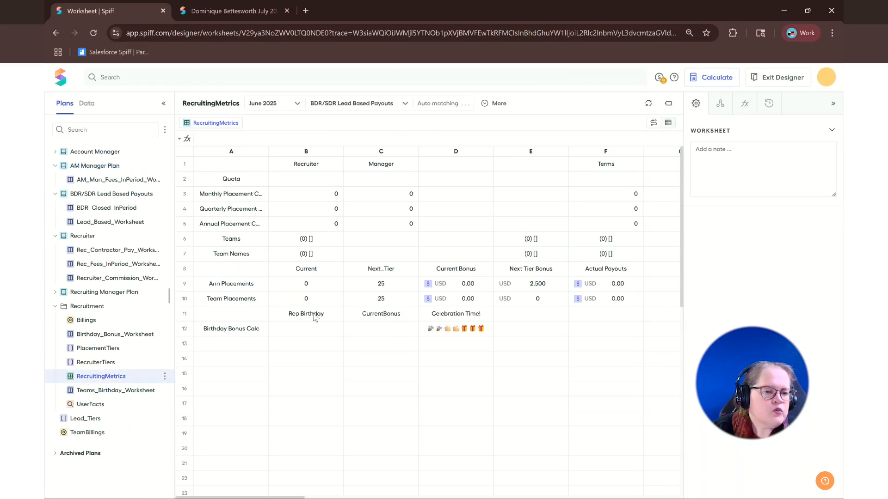
click(326, 289)
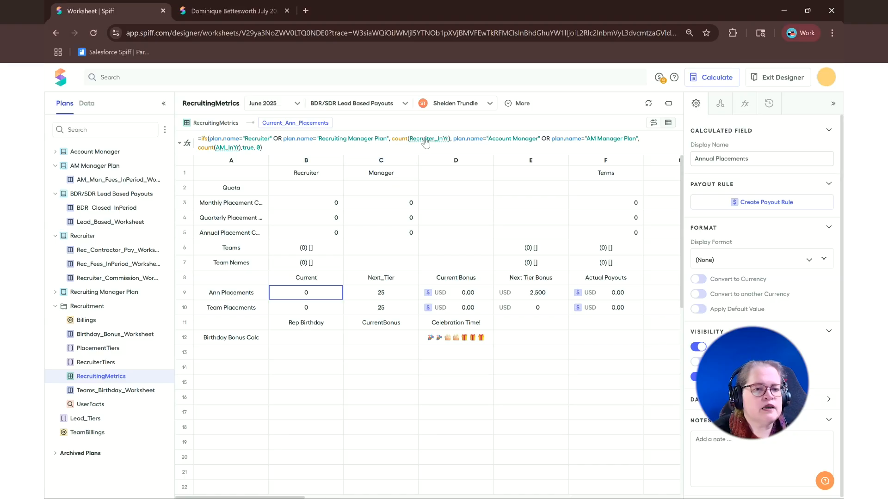
mouse_move(426, 143)
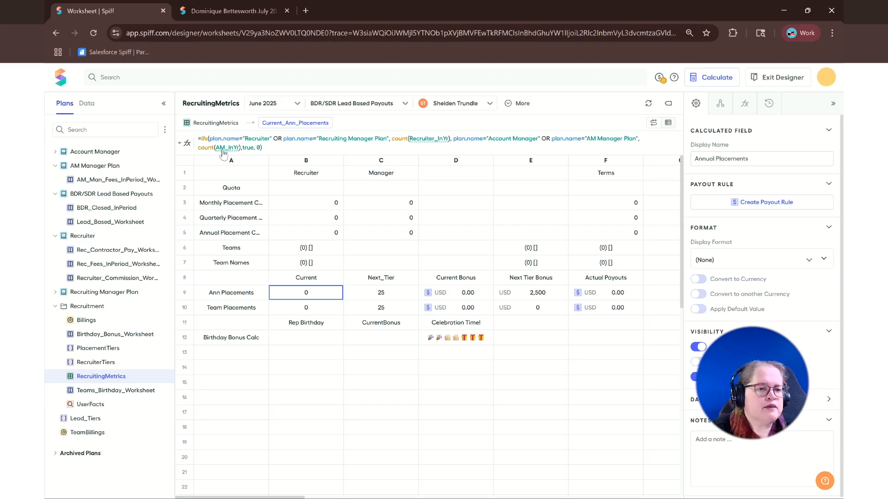
mouse_move(224, 153)
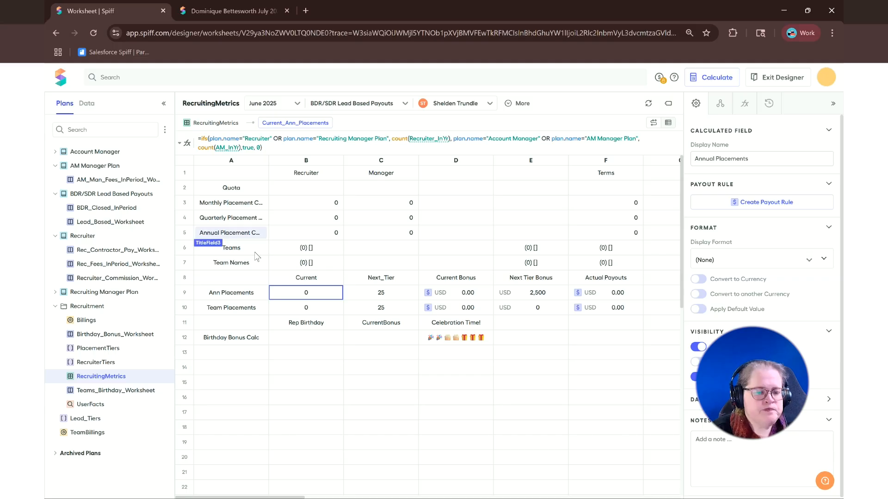
Step: Compare the Next_Tier and Current formulas of Ann Placements, and examine the PlacementTiers range table that the tier formula references
click(403, 291)
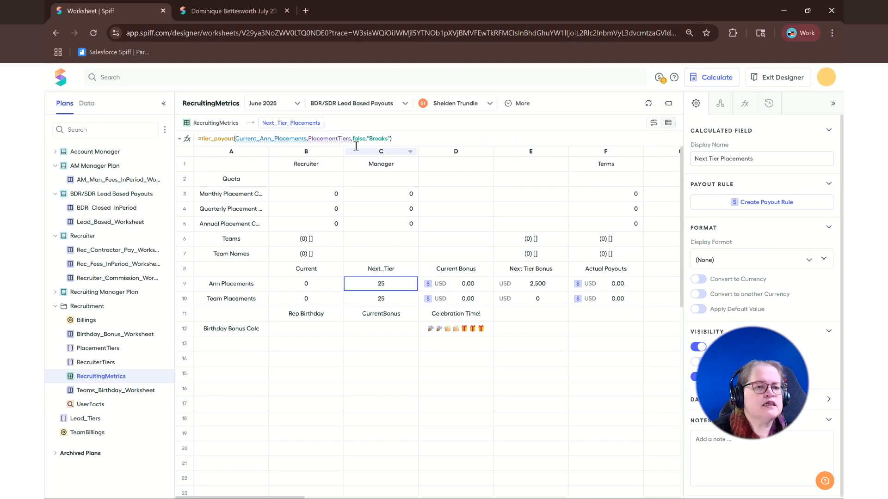
mouse_move(276, 142)
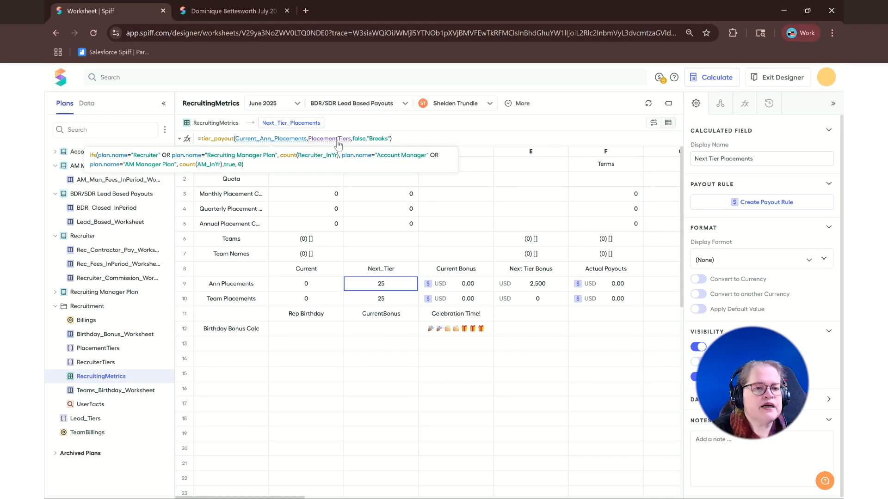
click(313, 284)
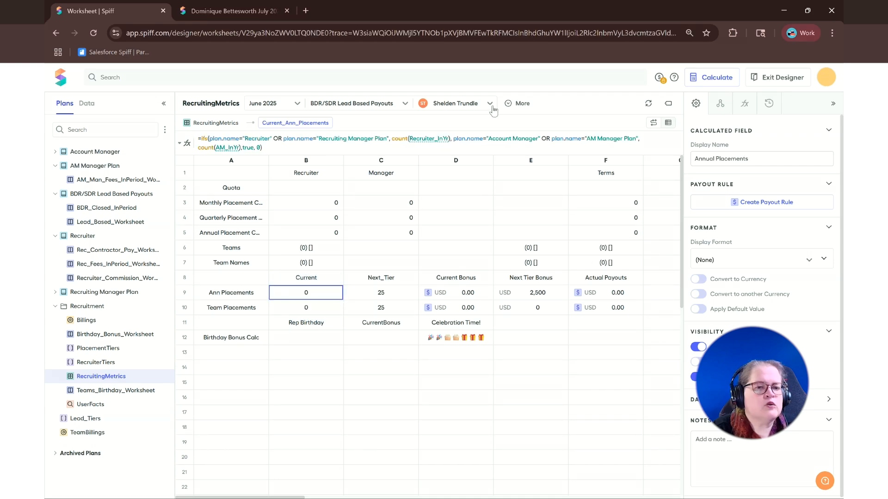
click(398, 292)
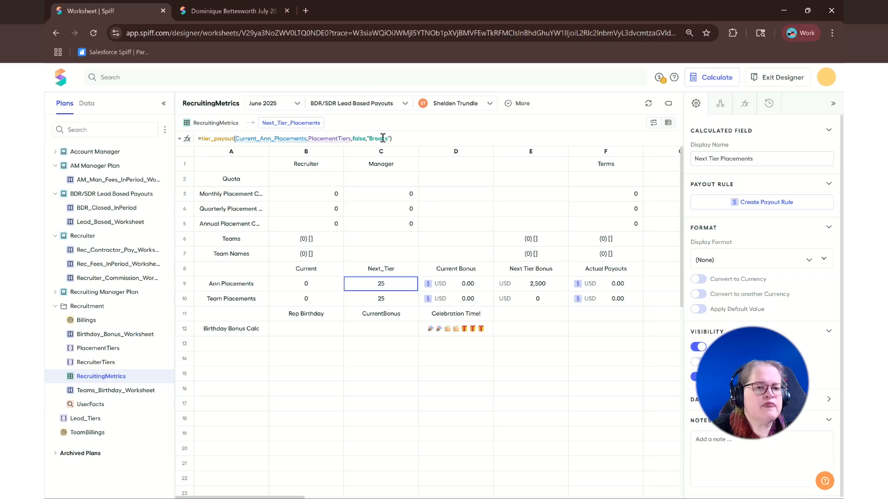
click(114, 349)
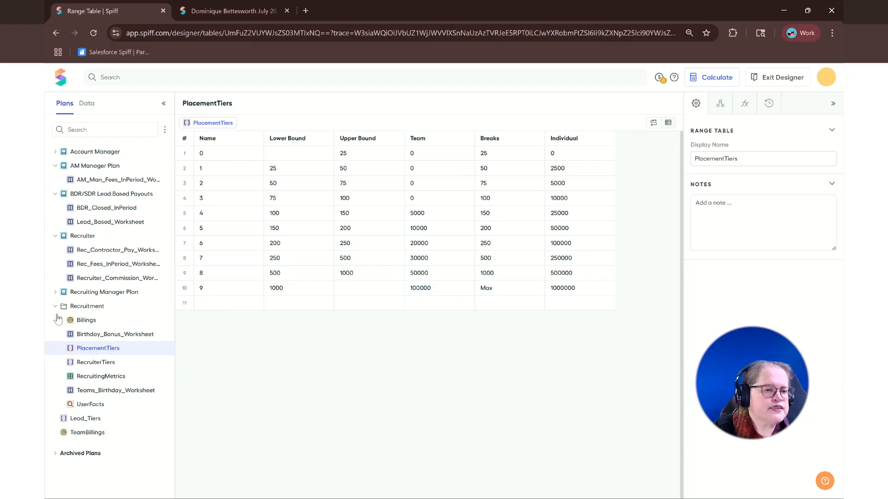
Step: Reopen the RecruitingMetrics worksheet and inspect the Current Bonus formulas and payout rules for Ann Placements and Team Placements
click(103, 376)
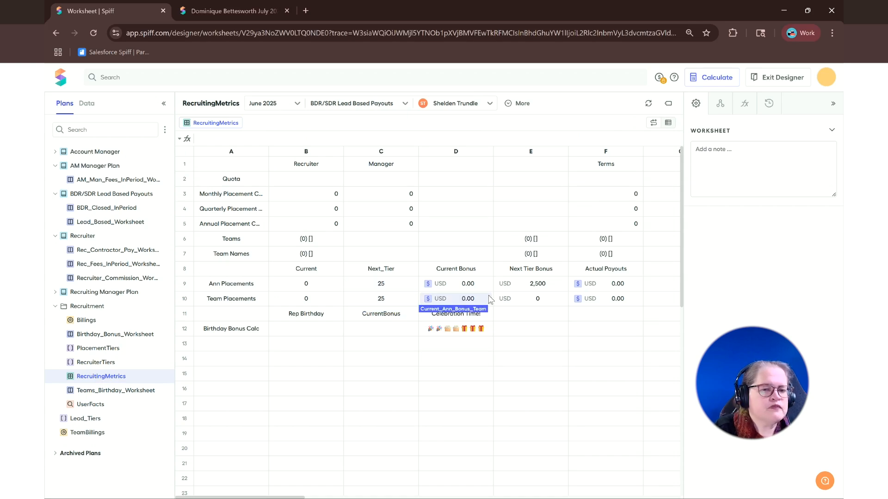
click(467, 286)
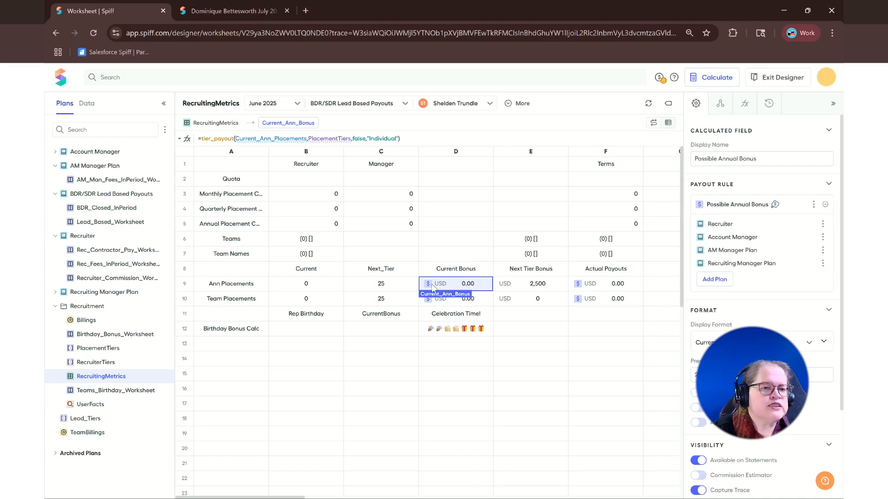
mouse_move(265, 144)
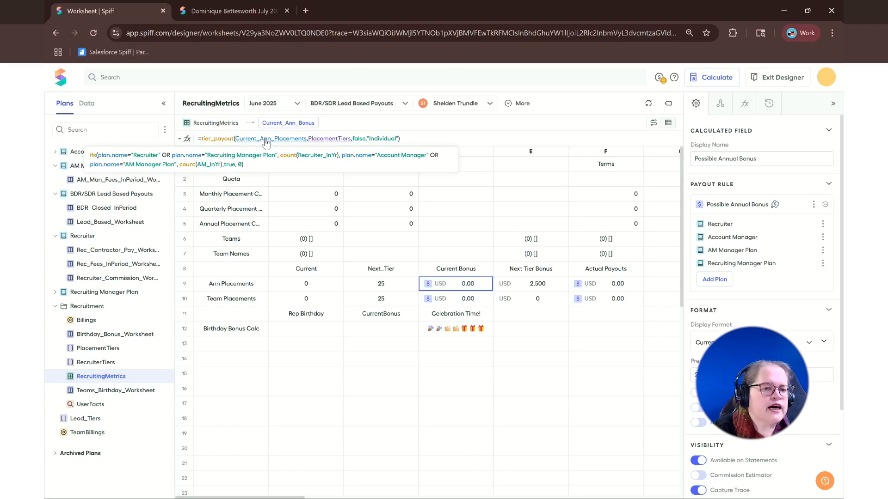
click(451, 298)
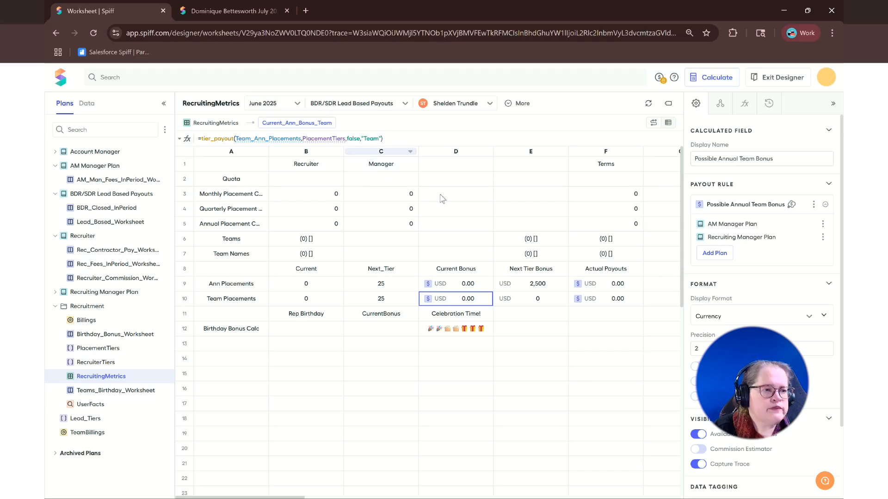
Step: Inspect the Next Tier Bonus formulas for Ann Placements and Team Placements, plus the Actual Payouts formula for Ann Placements
click(529, 284)
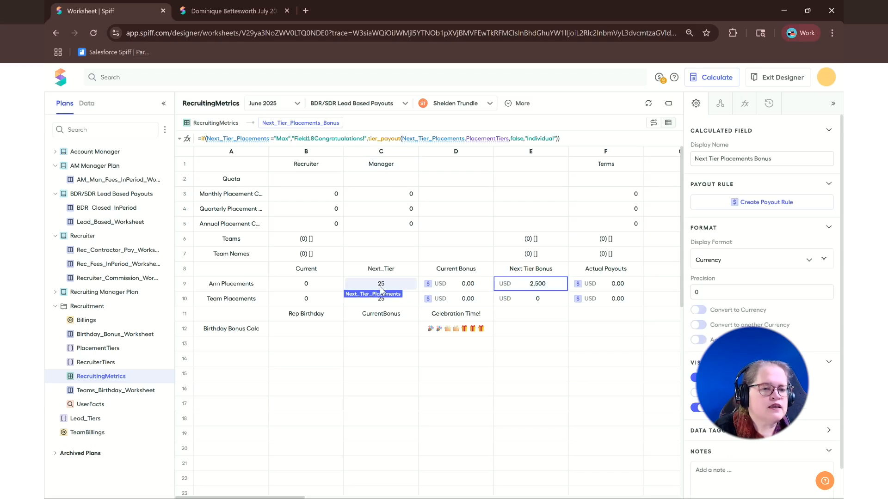
click(550, 300)
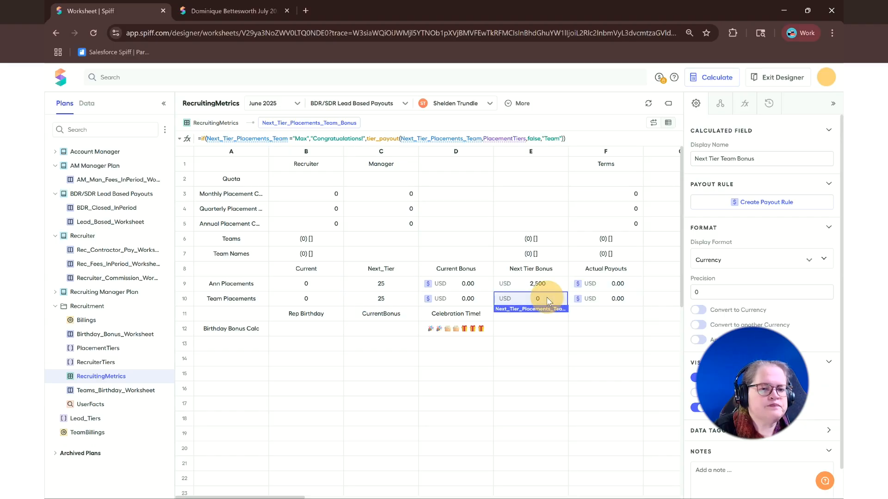
click(599, 287)
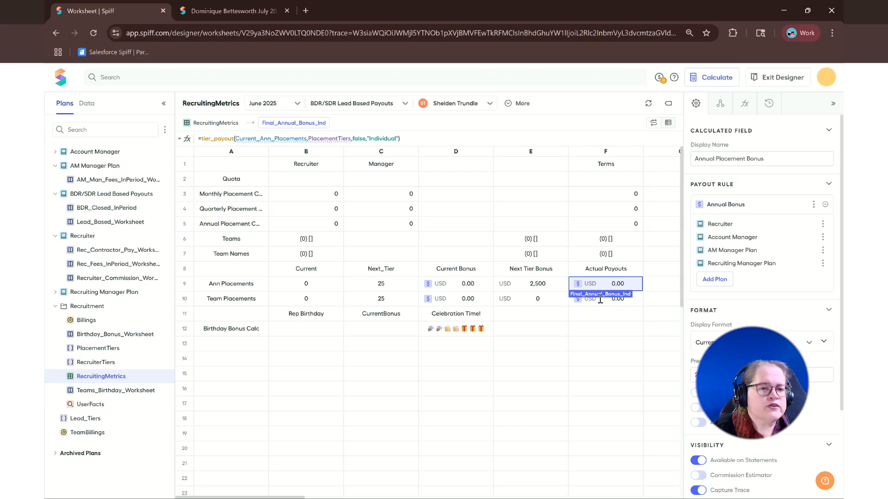